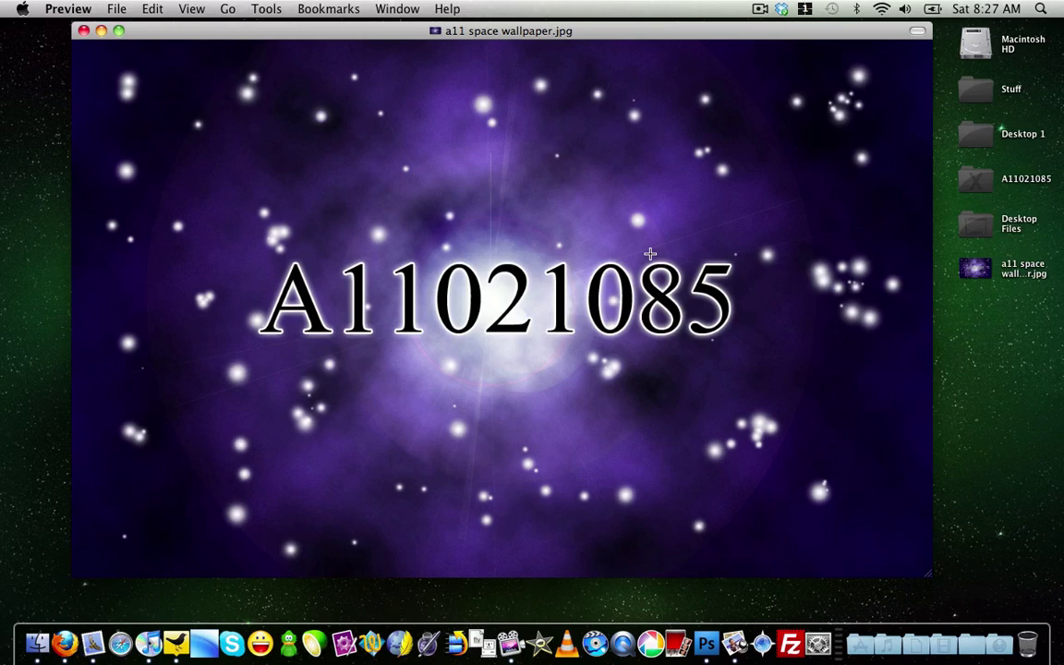
# Close the 'a11 space wallpaper.jpg' image window in Preview
pyautogui.click(82, 31)
pyautogui.click(635, 328)
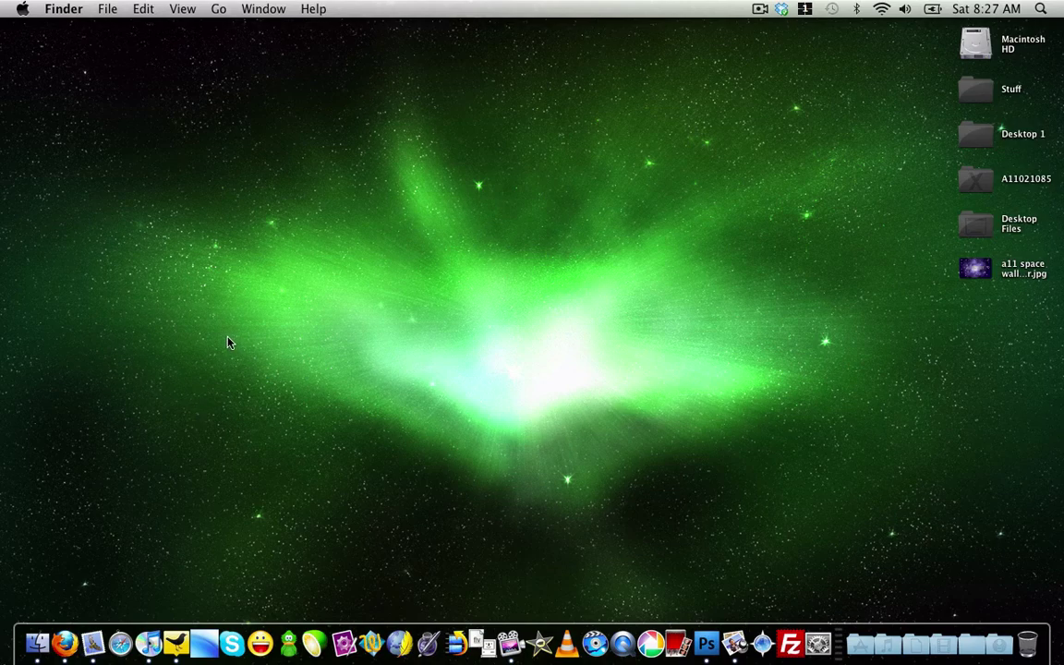
# Minimize the Firefox YouTube tutorial window and bring Photoshop CS4 to the front
pyautogui.click(66, 647)
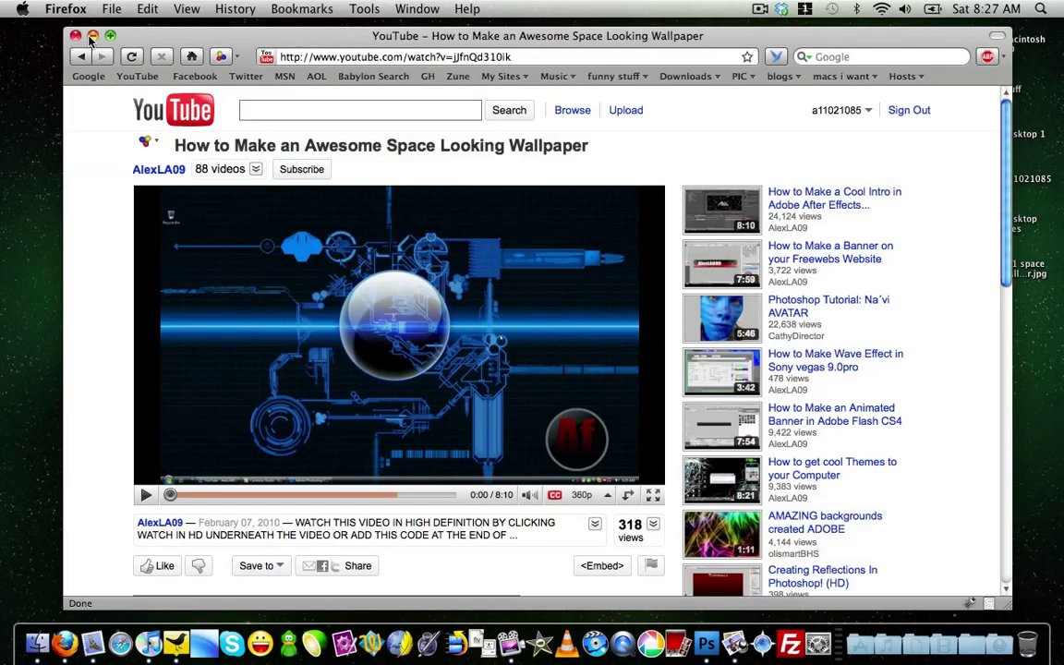
pyautogui.click(92, 35)
pyautogui.click(492, 304)
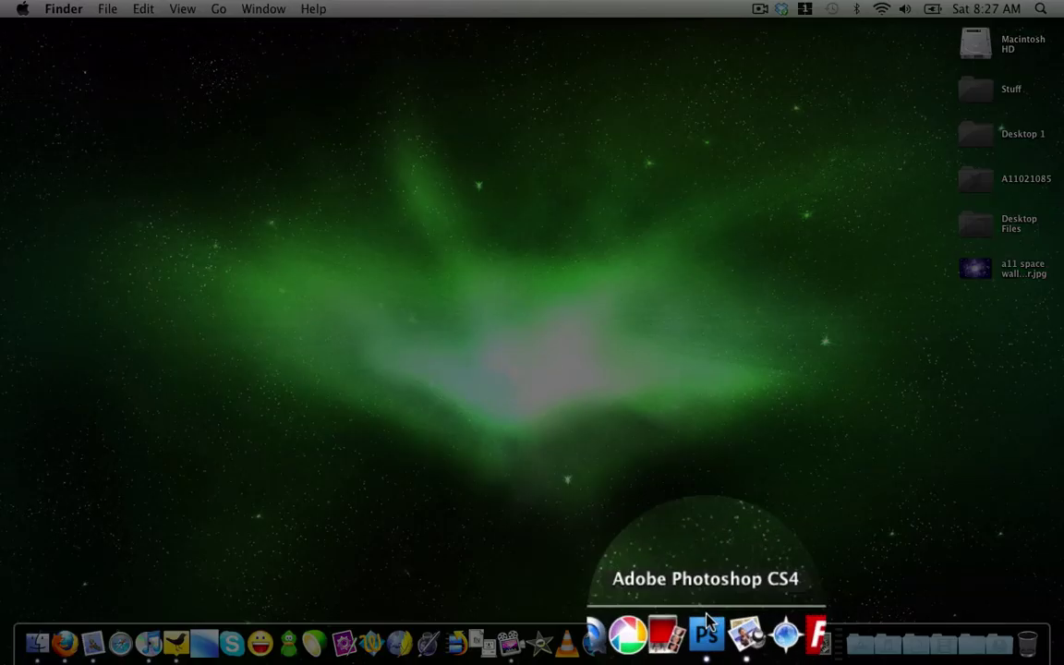
pyautogui.click(706, 644)
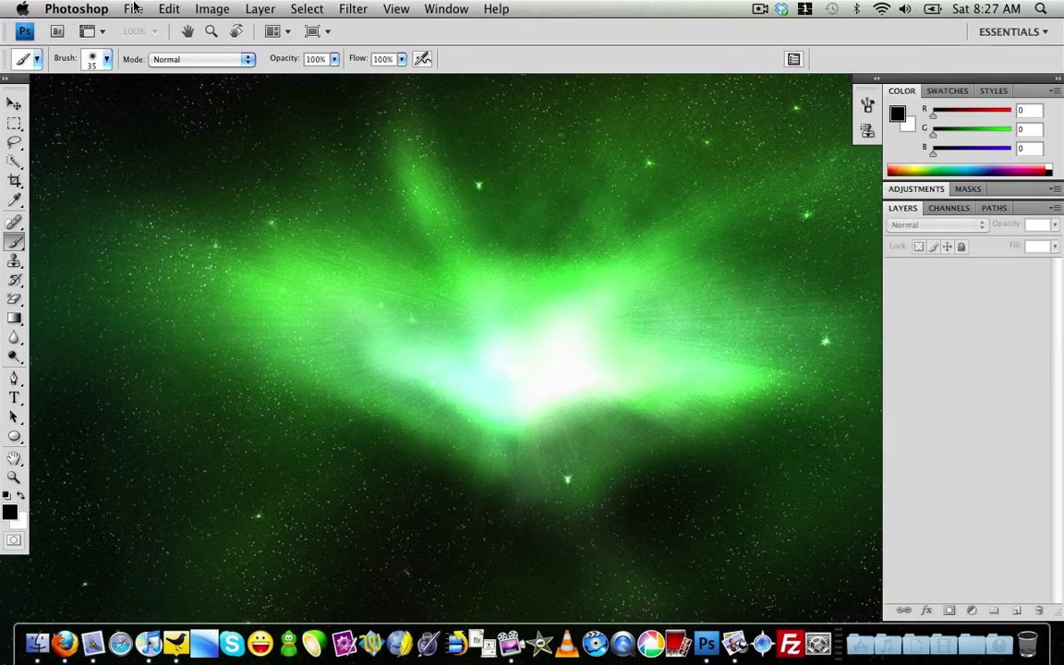
# Create a new 1280×800 document named 'space background'
pyautogui.click(134, 9)
pyautogui.click(139, 29)
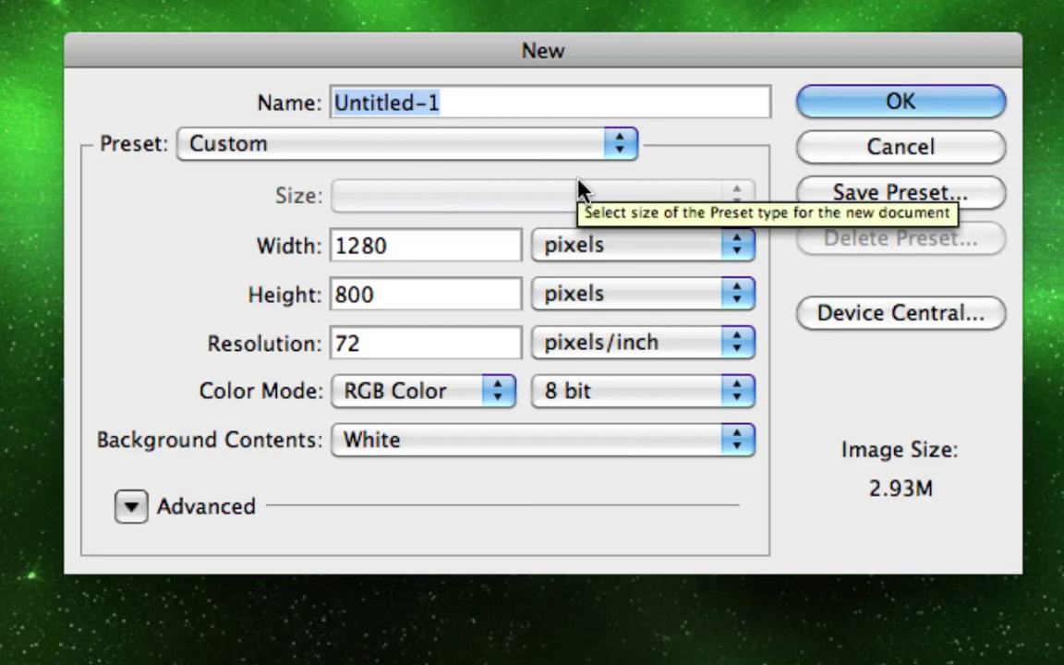
pyautogui.write('space ')
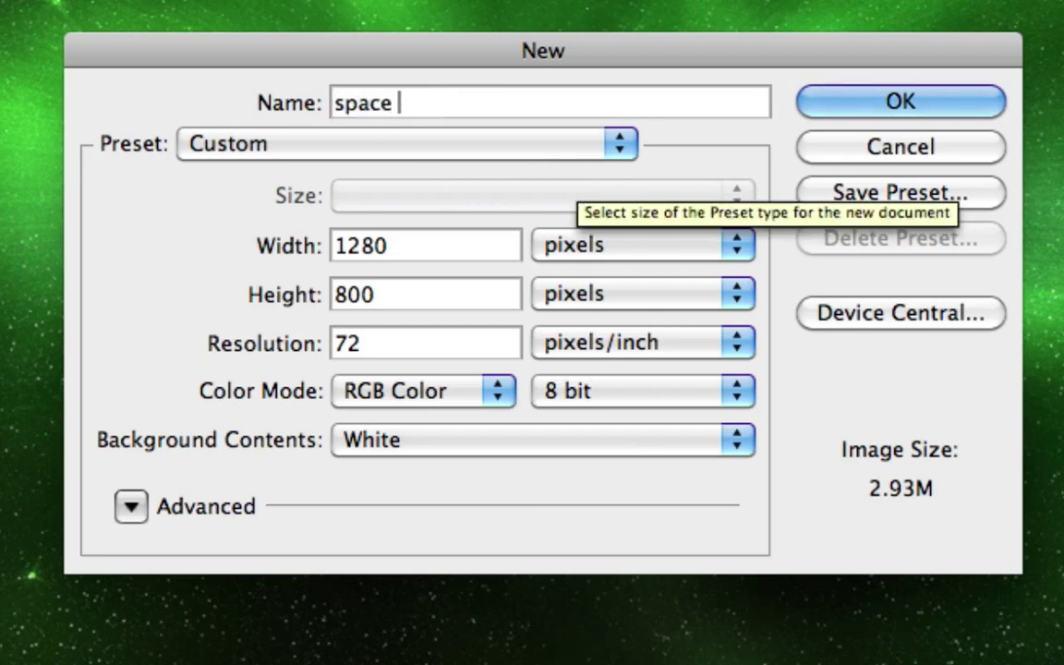
pyautogui.write('backgro')
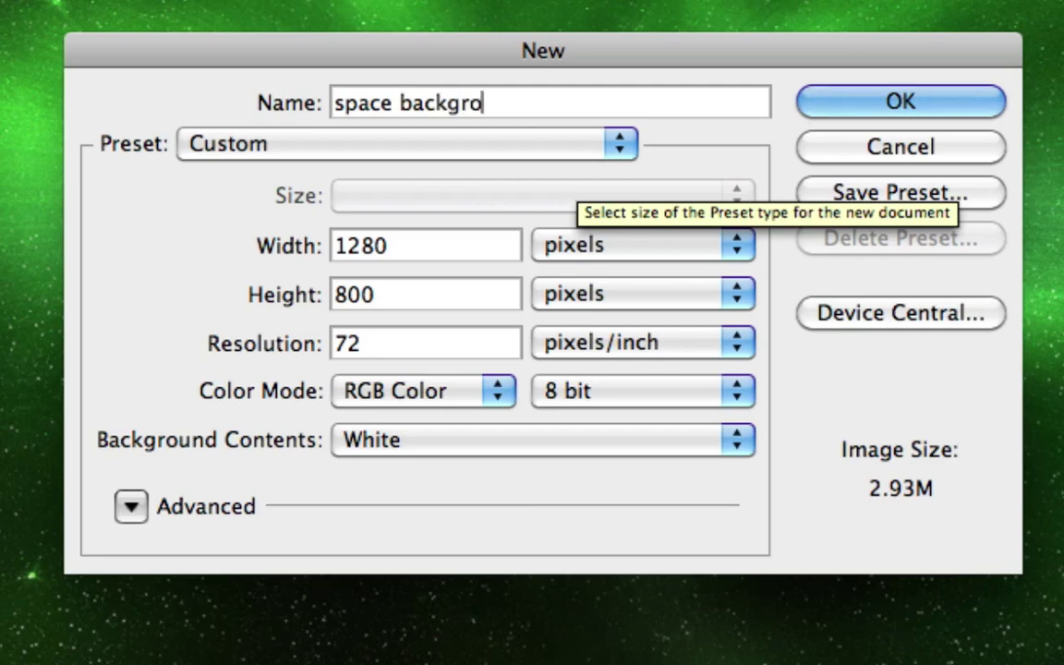
pyautogui.write('und')
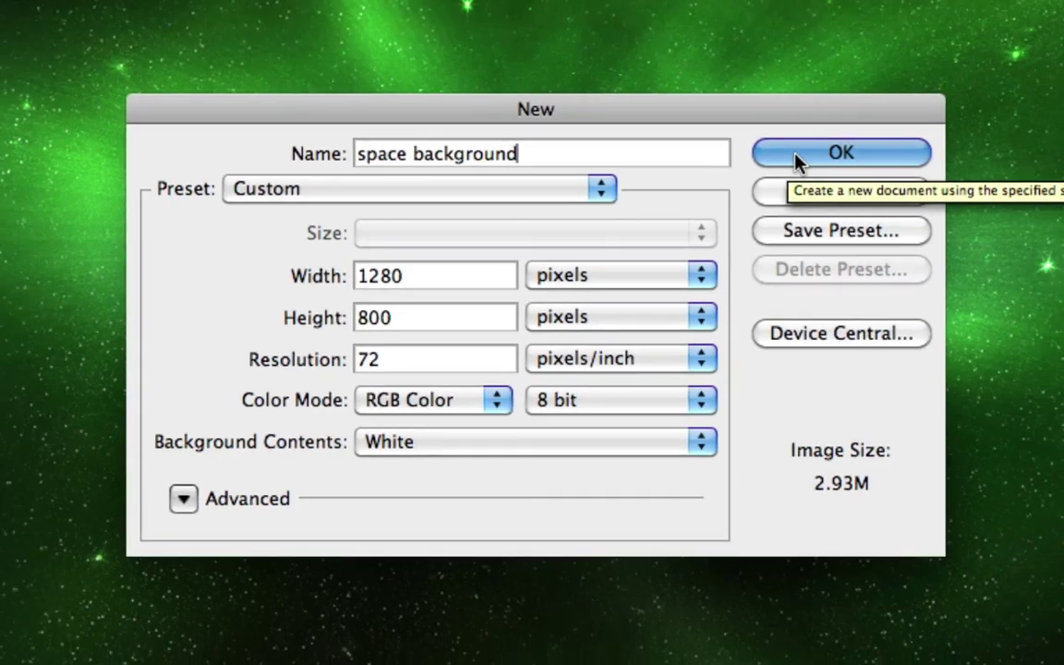
pyautogui.click(800, 162)
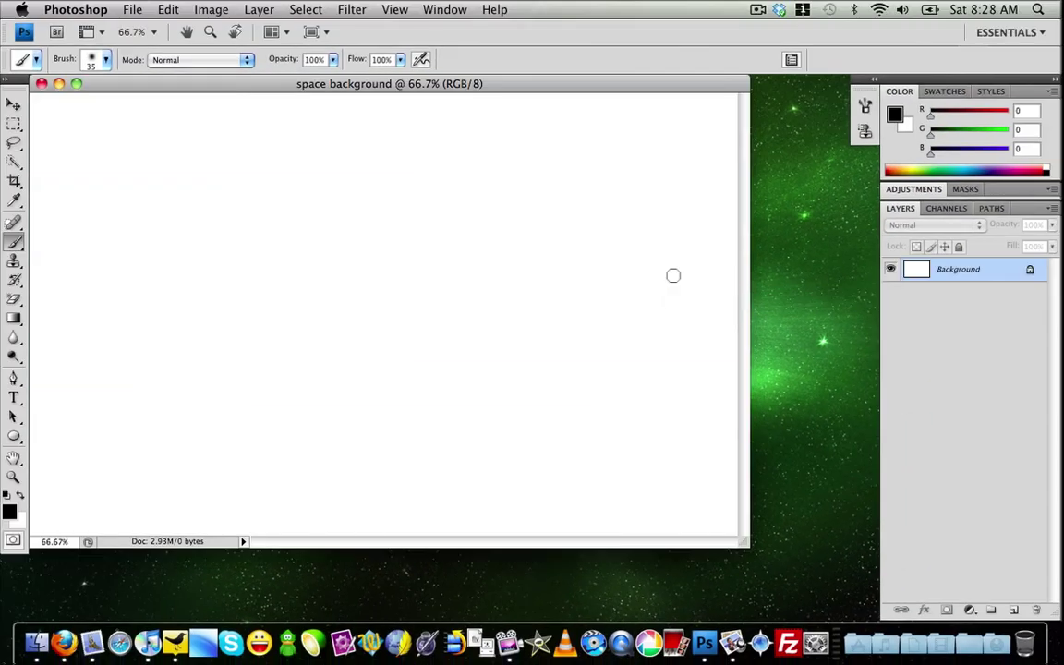
# Fill the canvas with black and add an empty Layer 1
pyautogui.click(170, 9)
pyautogui.click(189, 256)
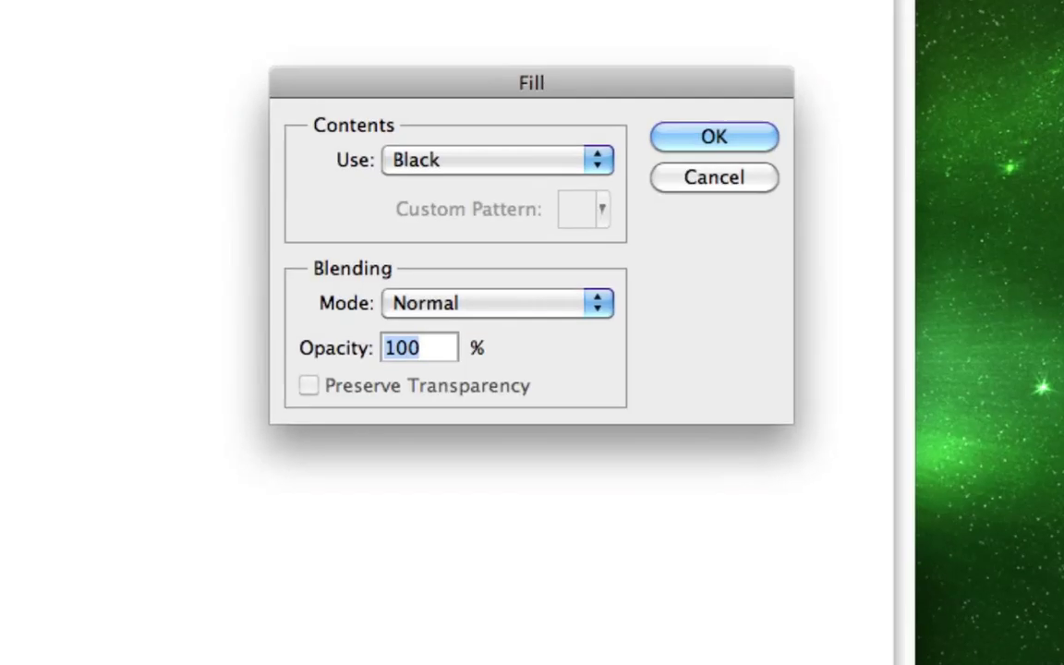
pyautogui.click(716, 139)
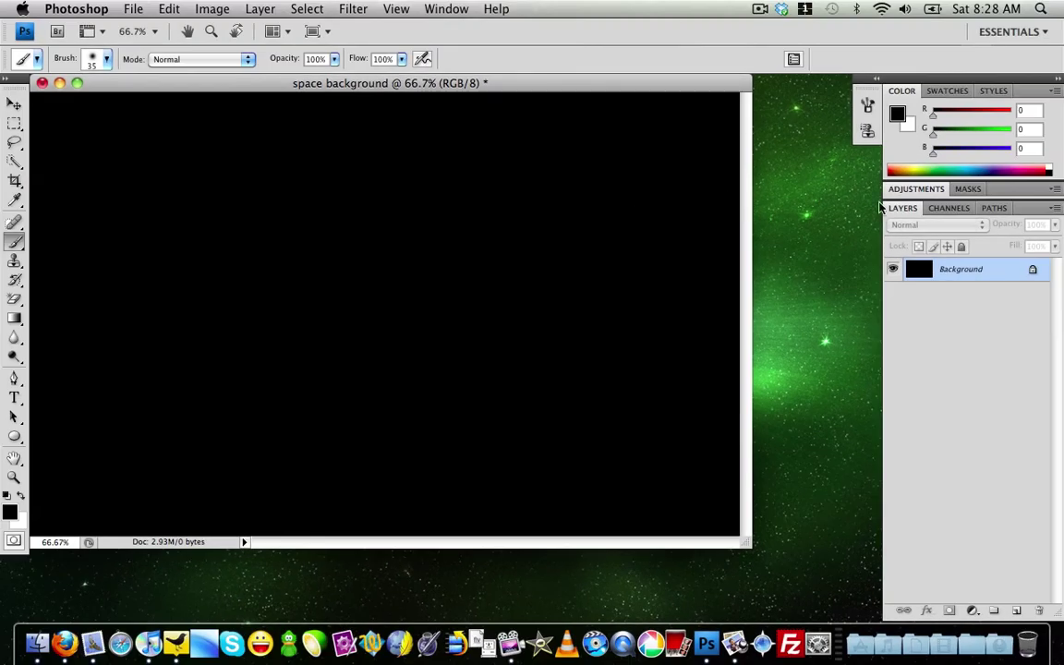
pyautogui.click(1016, 611)
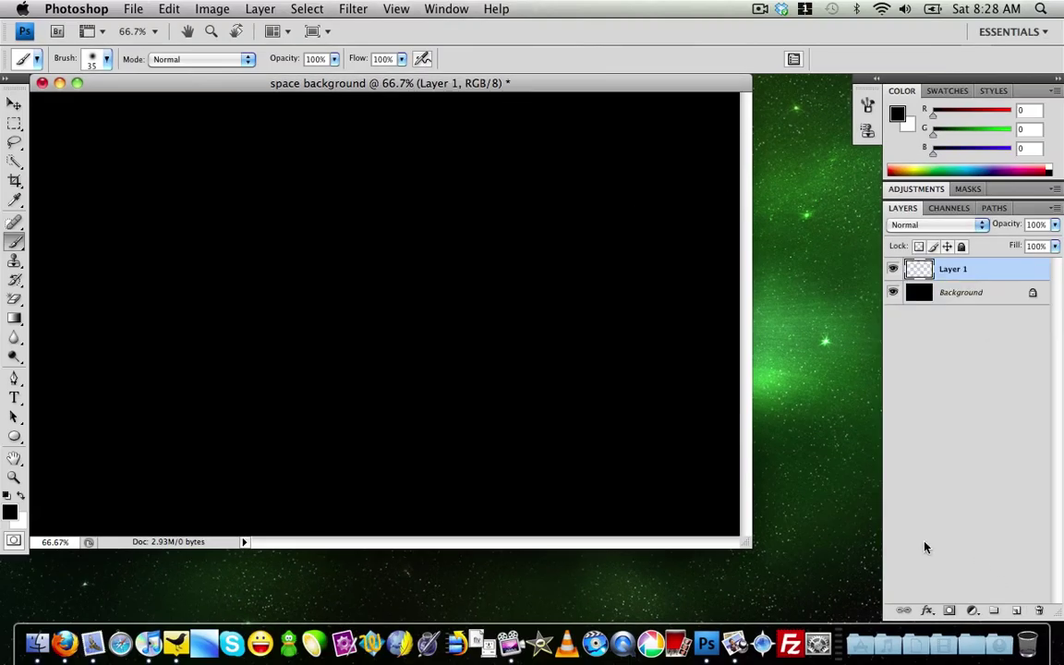
# Choose the radial Gradient tool and set the gradient's left stop to #070467
pyautogui.click(14, 318)
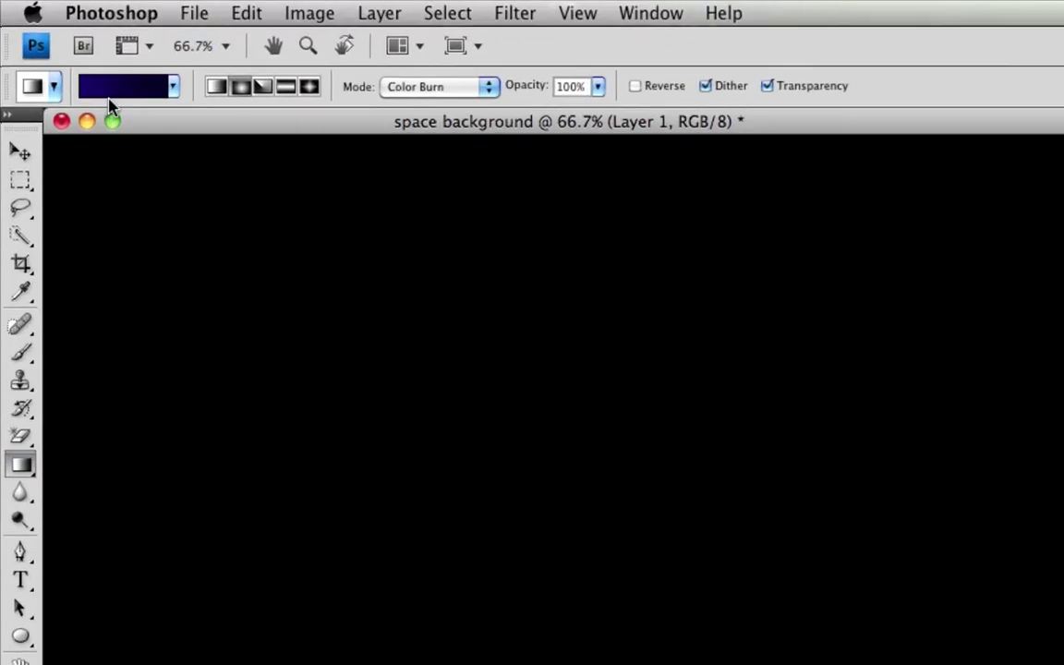
pyautogui.click(164, 61)
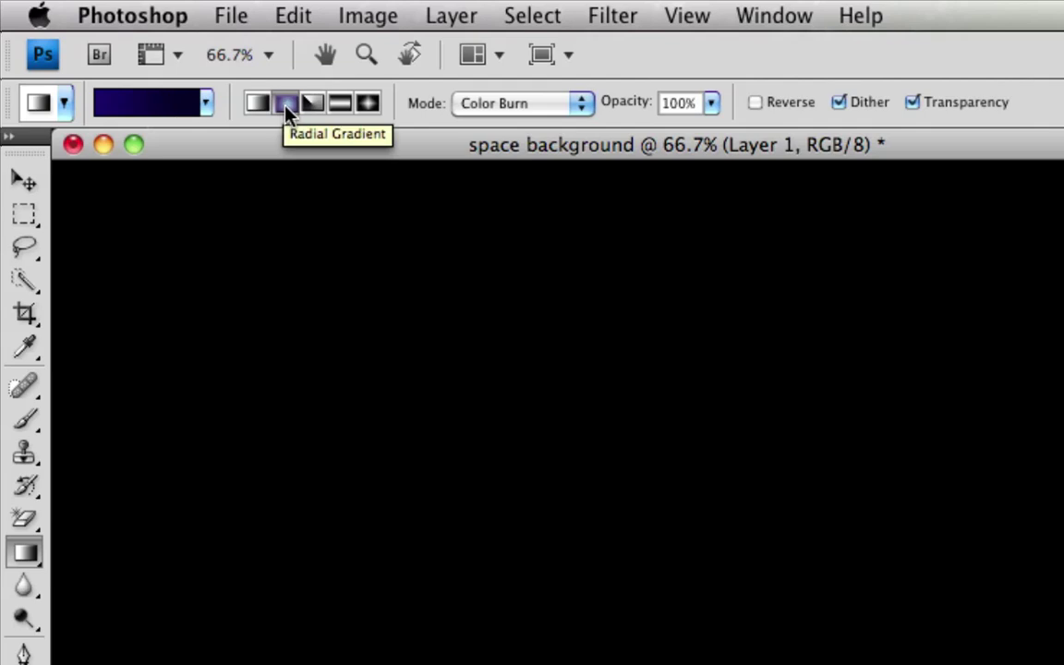
pyautogui.click(135, 109)
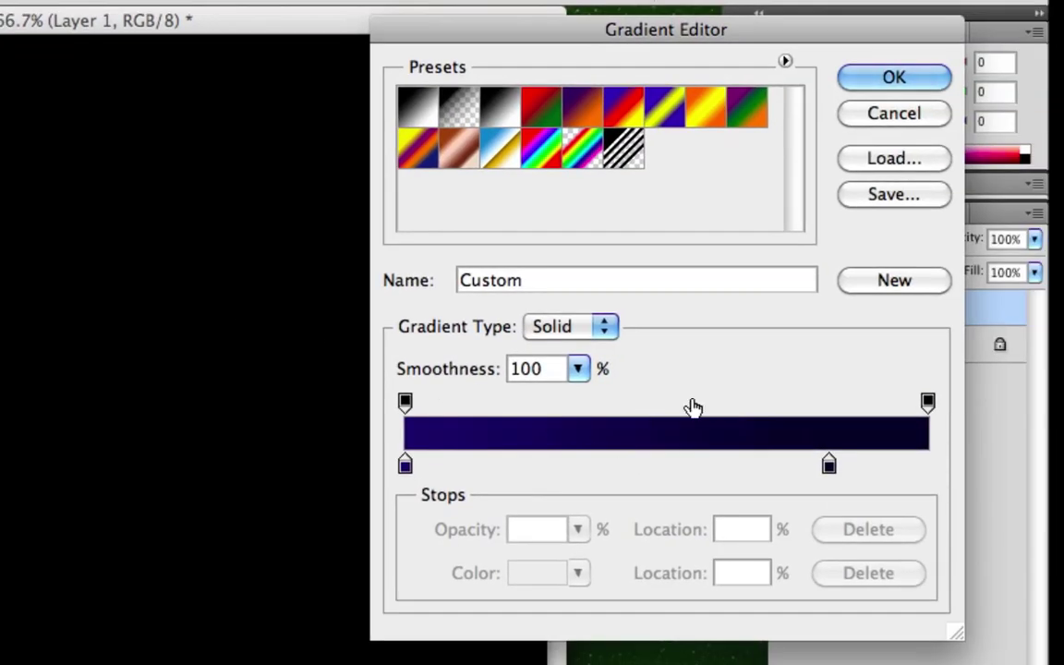
pyautogui.click(406, 465)
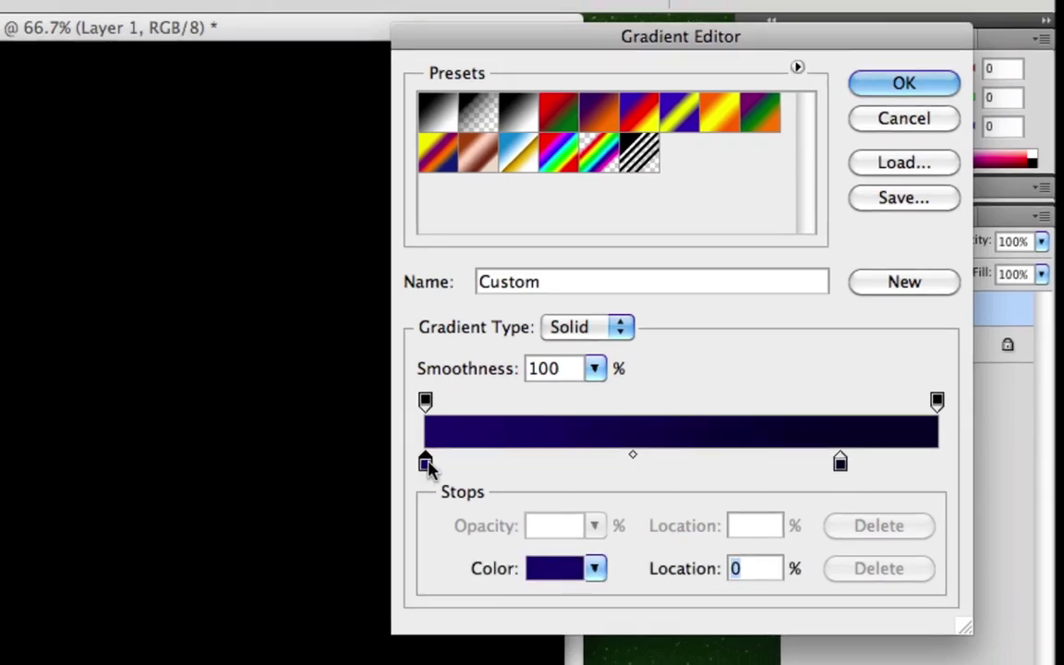
pyautogui.doubleClick(426, 463)
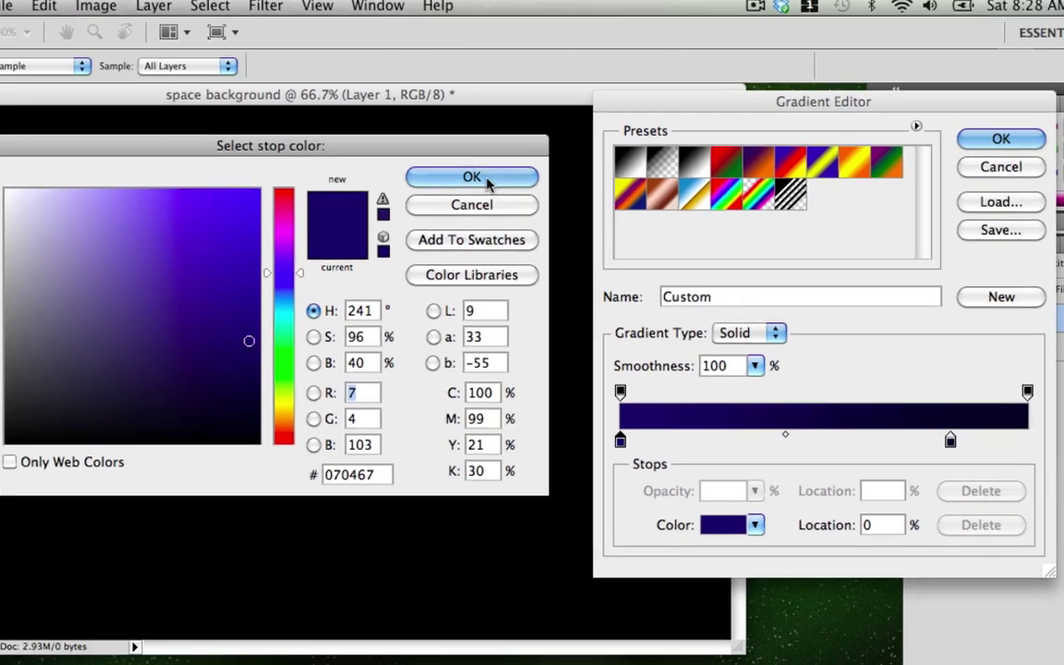
pyautogui.click(481, 179)
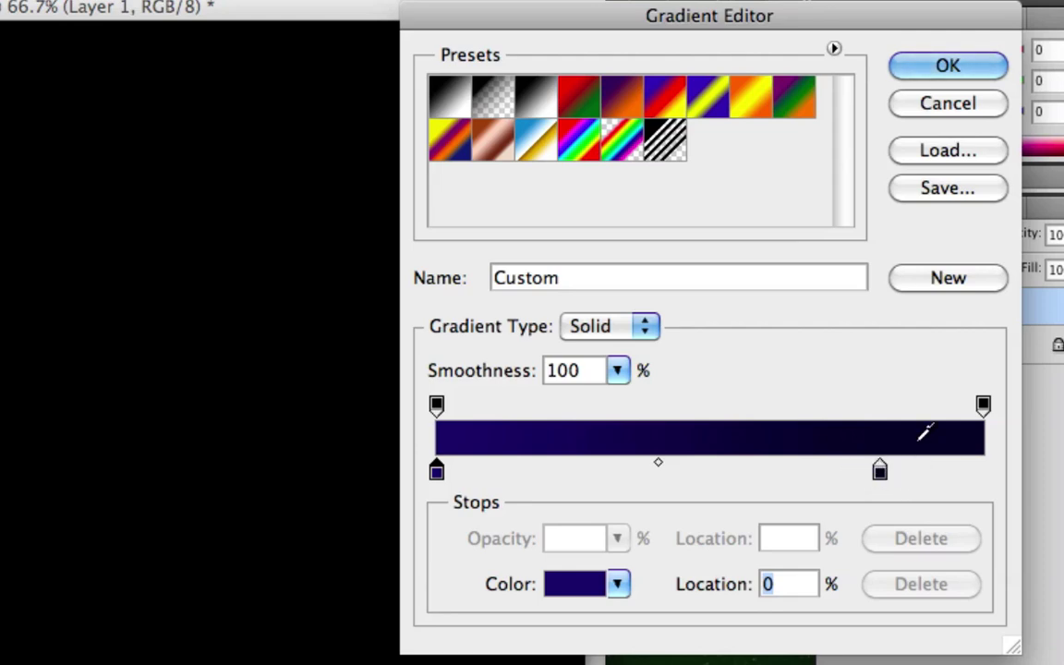
pyautogui.click(923, 69)
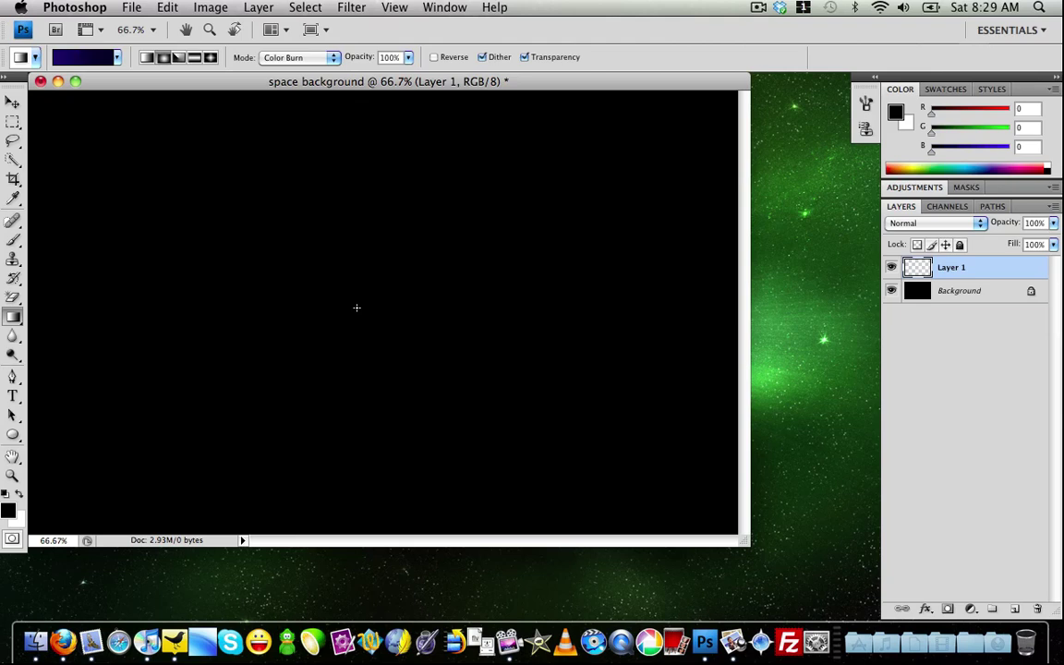
# Drag the radial purple gradient across Layer 1, then add an empty Layer 2
pyautogui.moveTo(385, 304); pyautogui.dragTo(735, 309)
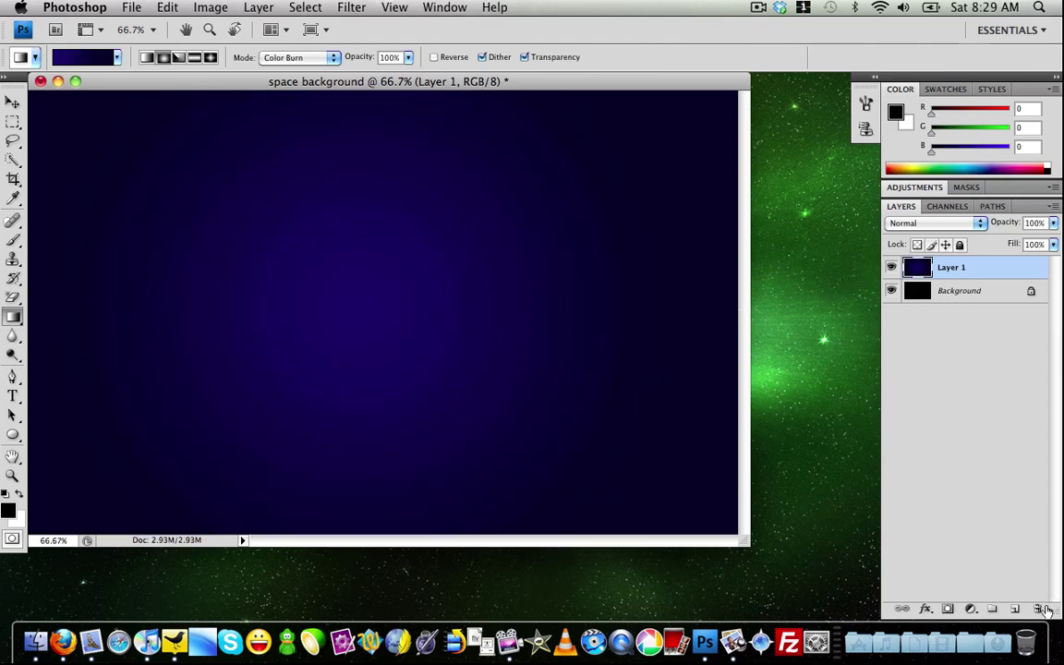
pyautogui.click(1016, 609)
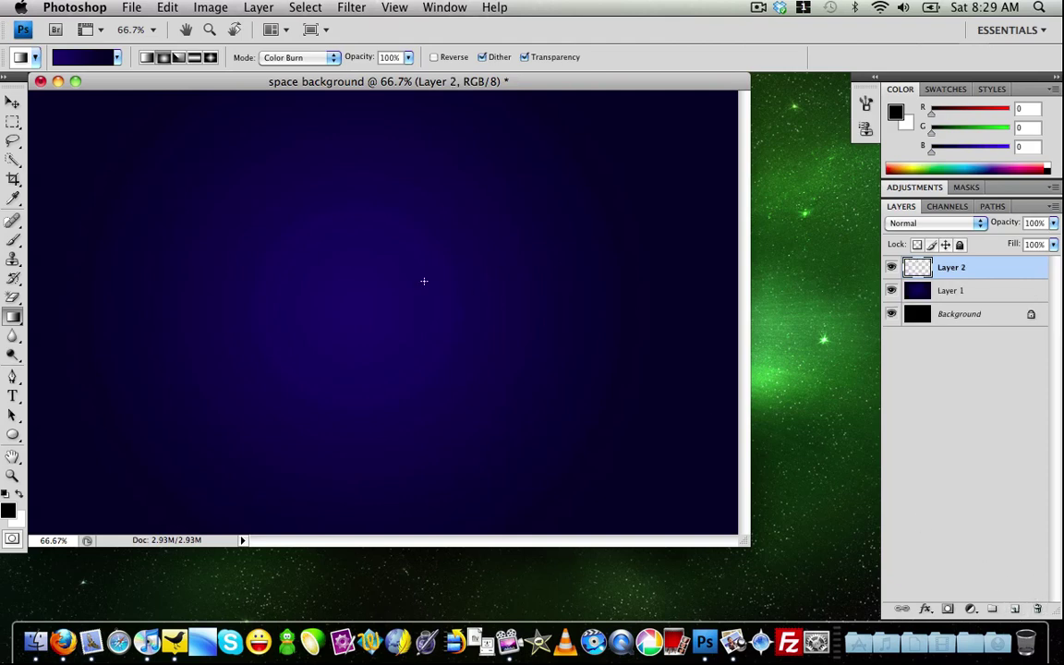
# Select the Brush tool and set the foreground colour to white (#ffffff)
pyautogui.click(13, 239)
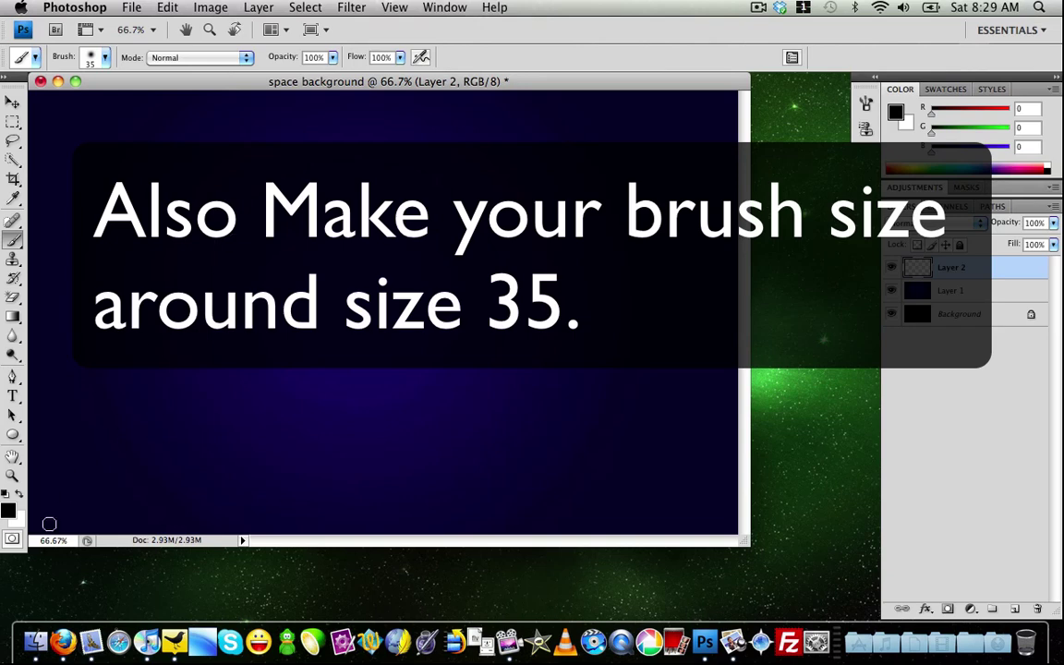
pyautogui.click(9, 511)
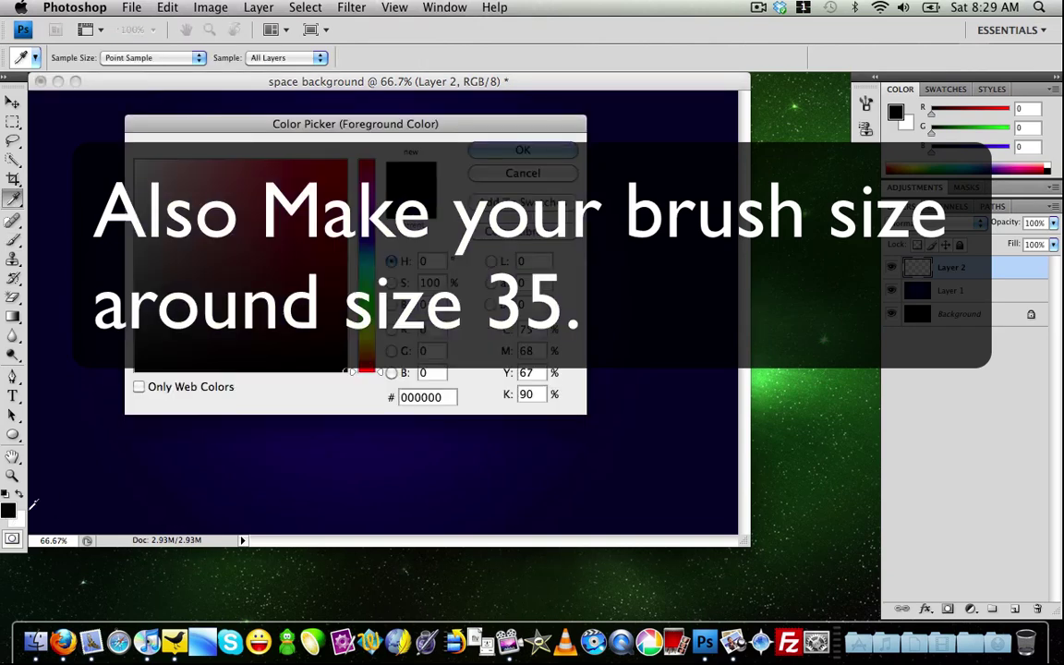
pyautogui.click(136, 162)
pyautogui.click(550, 150)
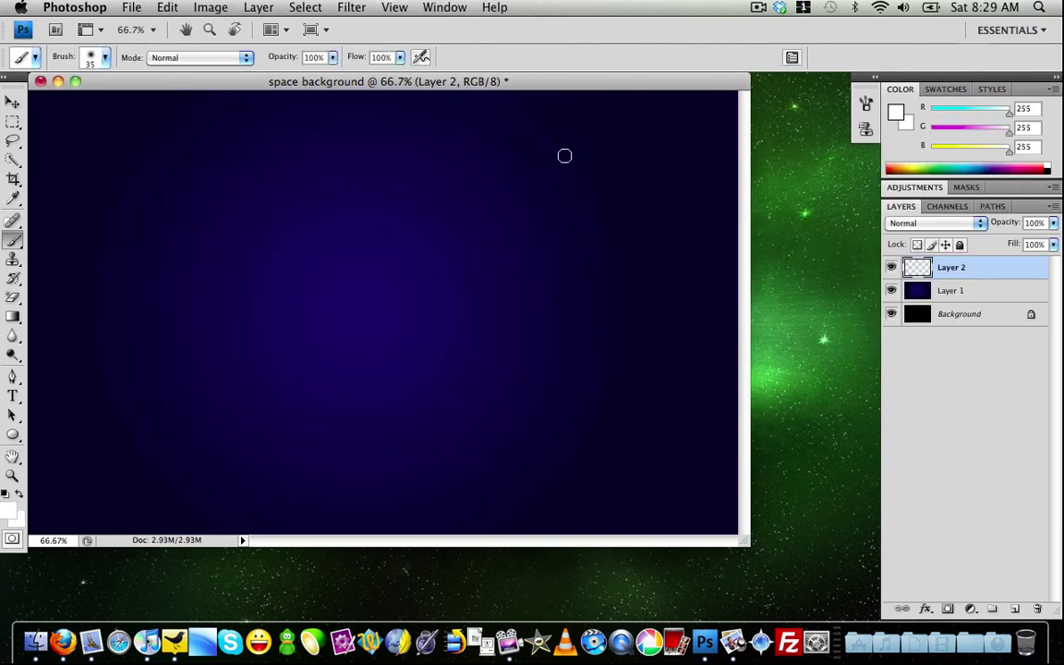
# Give the 35 px brush 100% size jitter, 15% angle jitter and 502% scattering
pyautogui.click(447, 10)
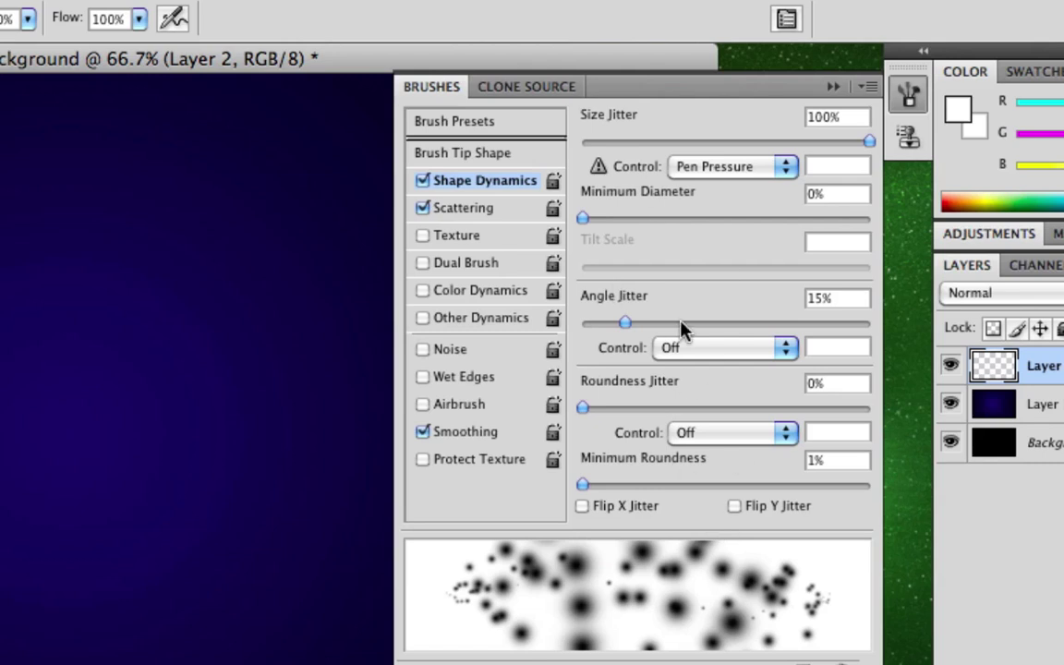
pyautogui.click(480, 209)
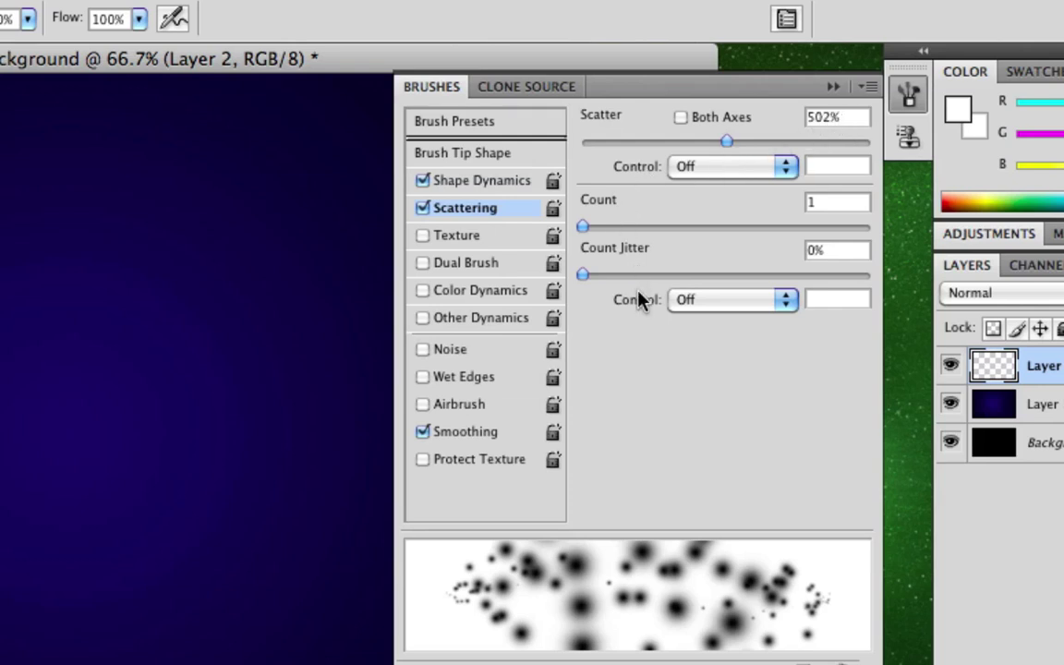
pyautogui.click(790, 20)
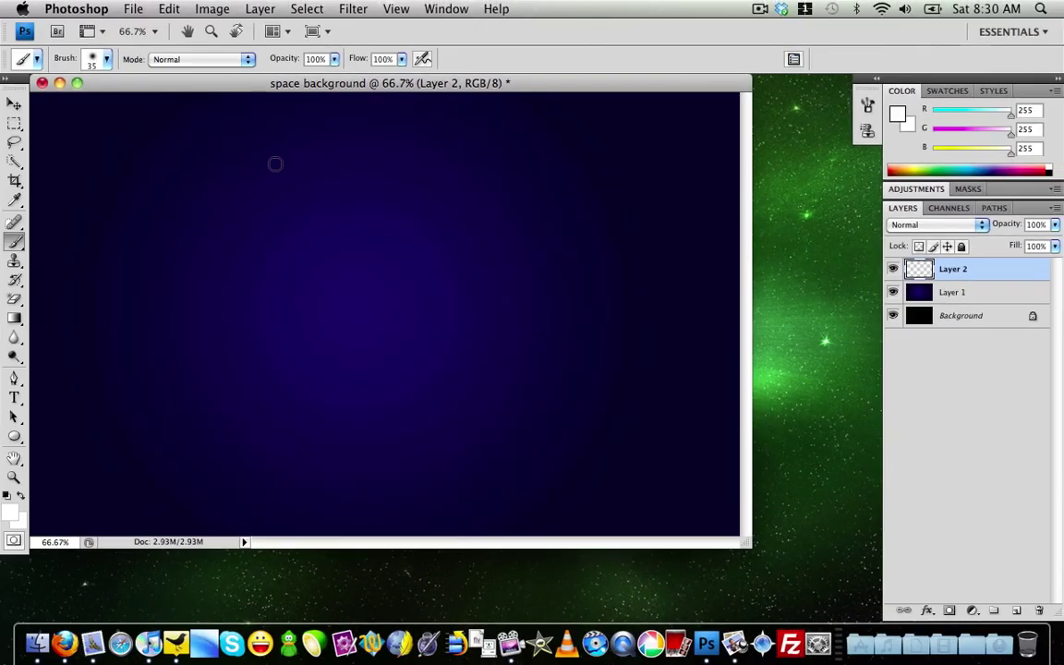
# Paint white stars along the top, through the centre and down the left side
pyautogui.click(104, 130)
pyautogui.click(248, 131)
pyautogui.click(371, 133)
pyautogui.click(505, 134)
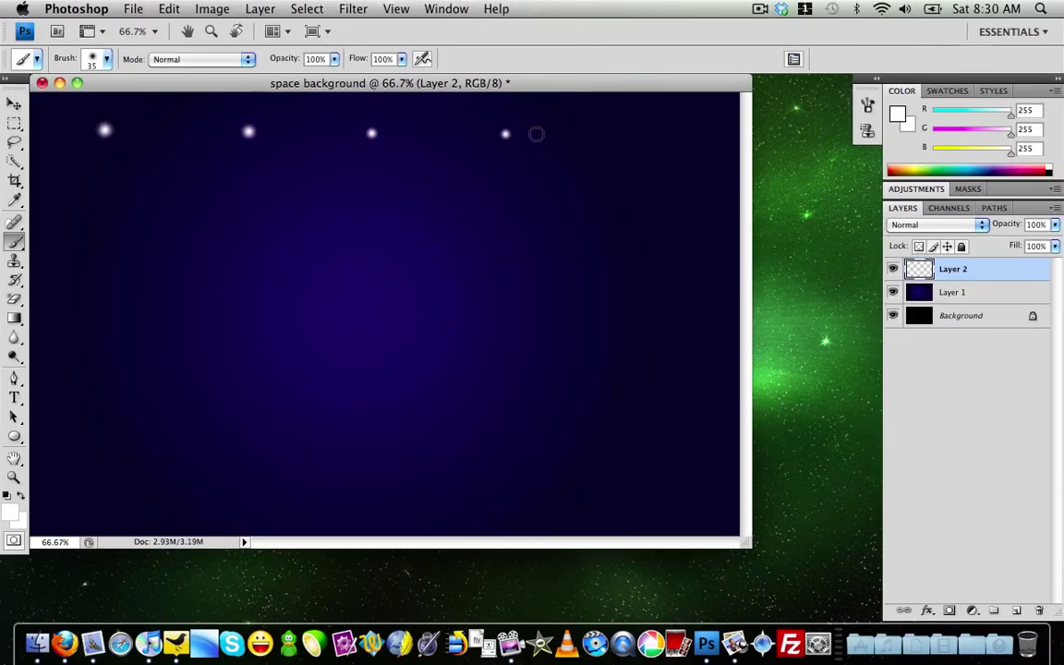
pyautogui.click(622, 137)
pyautogui.click(686, 196)
pyautogui.click(661, 304)
pyautogui.click(623, 374)
pyautogui.click(529, 404)
pyautogui.moveTo(387, 417); pyautogui.dragTo(378, 380)
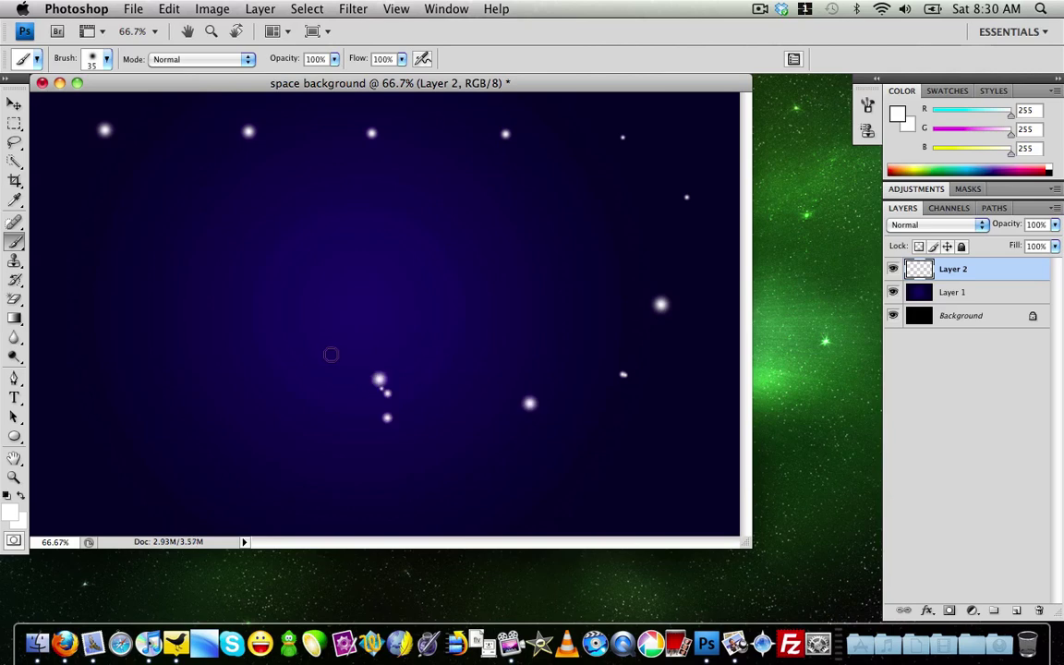
pyautogui.click(330, 351)
pyautogui.click(305, 318)
pyautogui.moveTo(456, 260); pyautogui.dragTo(471, 291)
pyautogui.click(461, 254)
pyautogui.click(473, 273)
pyautogui.click(519, 245)
pyautogui.click(241, 226)
pyautogui.click(118, 232)
pyautogui.click(158, 256)
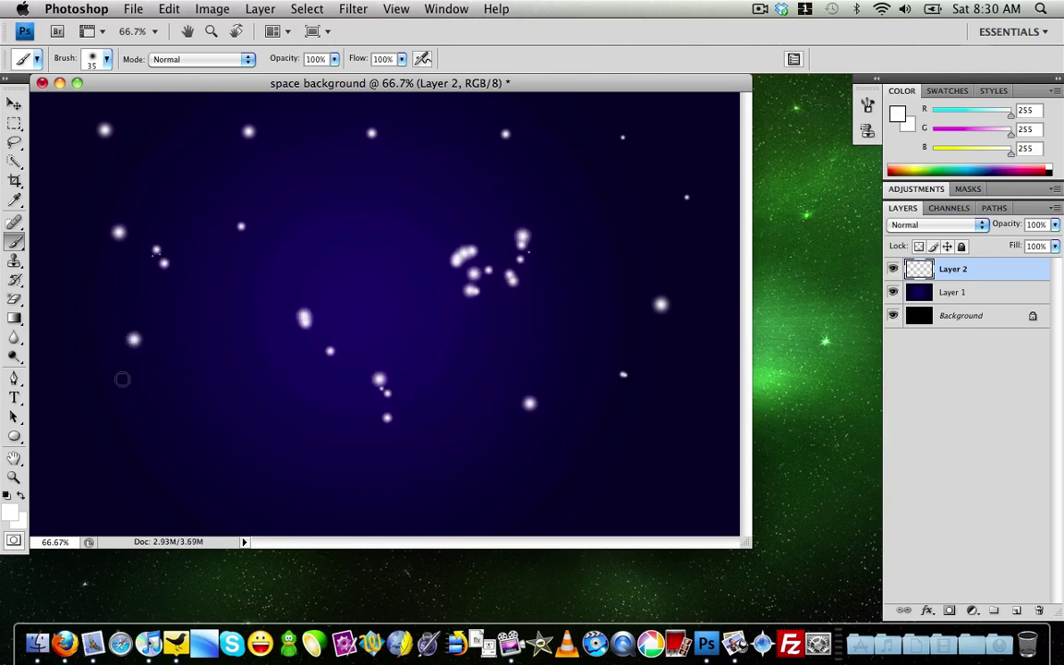
pyautogui.click(134, 339)
pyautogui.click(121, 405)
pyautogui.click(117, 477)
pyautogui.click(185, 496)
pyautogui.moveTo(205, 386); pyautogui.dragTo(226, 377)
pyautogui.click(187, 277)
pyautogui.moveTo(208, 303); pyautogui.dragTo(234, 312)
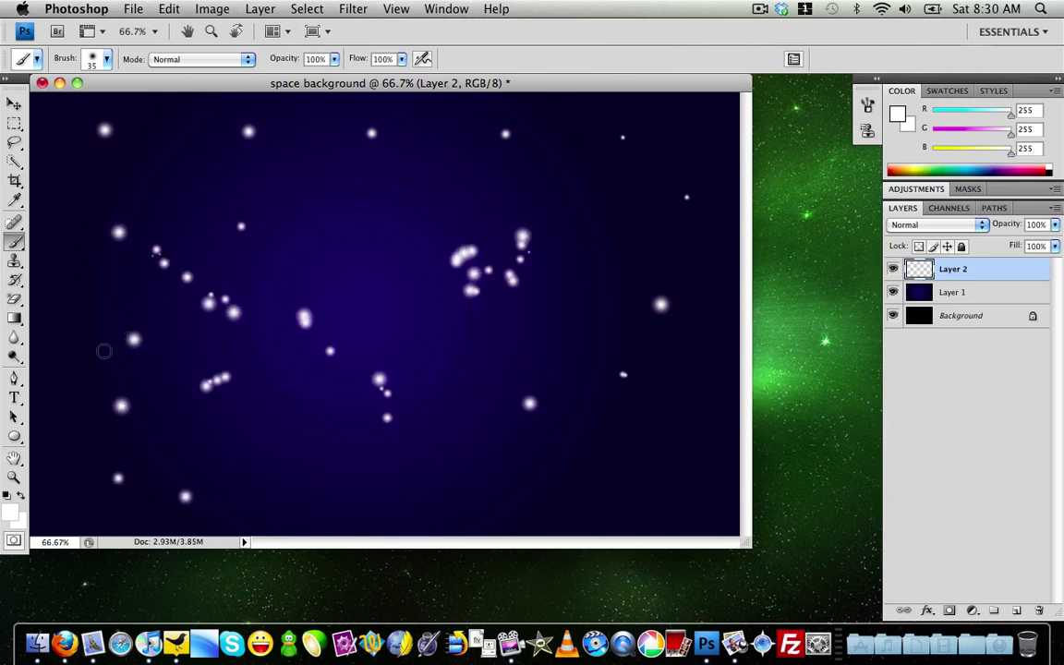
pyautogui.click(67, 371)
pyautogui.click(67, 474)
pyautogui.click(55, 267)
pyautogui.click(56, 165)
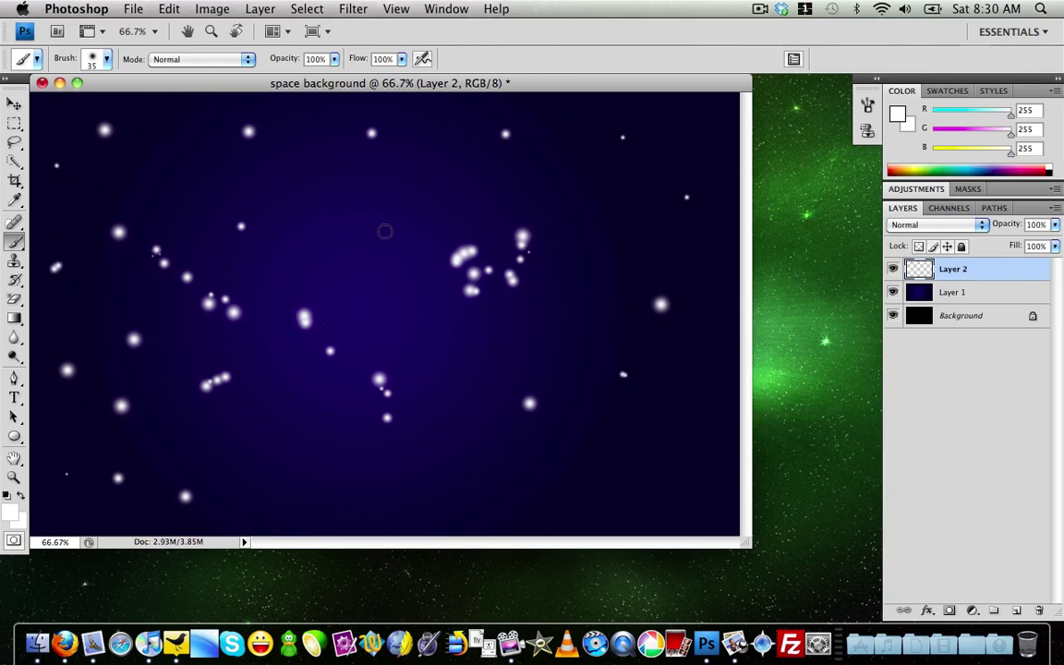
# Add star dots and clusters across the right side, bottom edge and middle gaps
pyautogui.click(385, 231)
pyautogui.click(305, 208)
pyautogui.click(350, 275)
pyautogui.click(489, 256)
pyautogui.moveTo(582, 180); pyautogui.dragTo(610, 231)
pyautogui.click(647, 234)
pyautogui.click(595, 348)
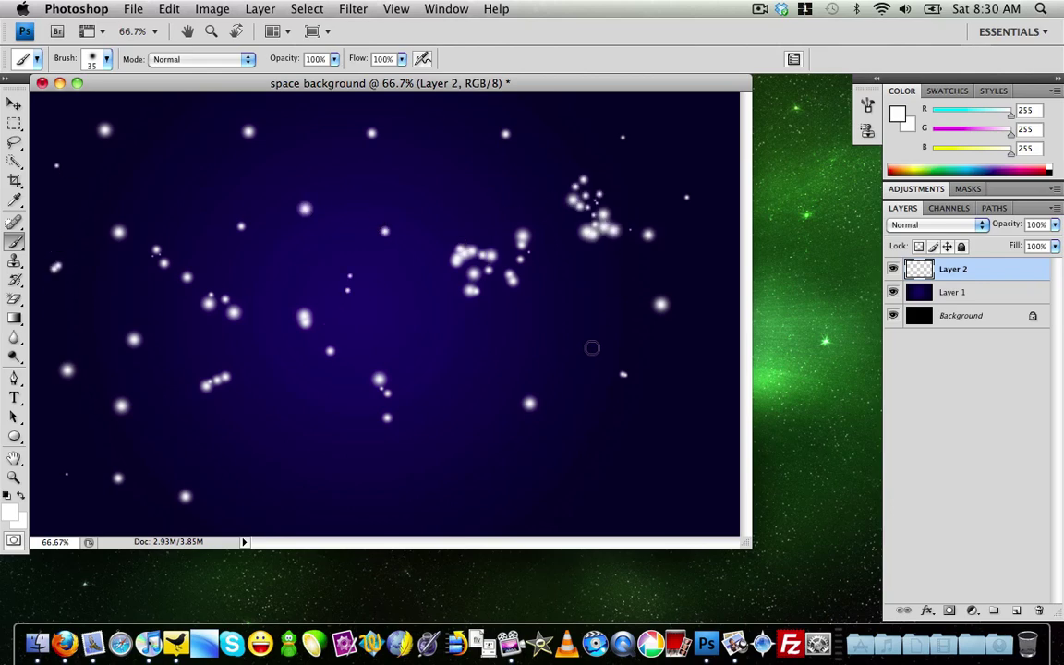
pyautogui.click(458, 343)
pyautogui.click(447, 465)
pyautogui.click(464, 487)
pyautogui.moveTo(342, 494); pyautogui.dragTo(349, 528)
pyautogui.click(280, 481)
pyautogui.moveTo(263, 384); pyautogui.dragTo(296, 413)
pyautogui.click(329, 391)
pyautogui.click(559, 435)
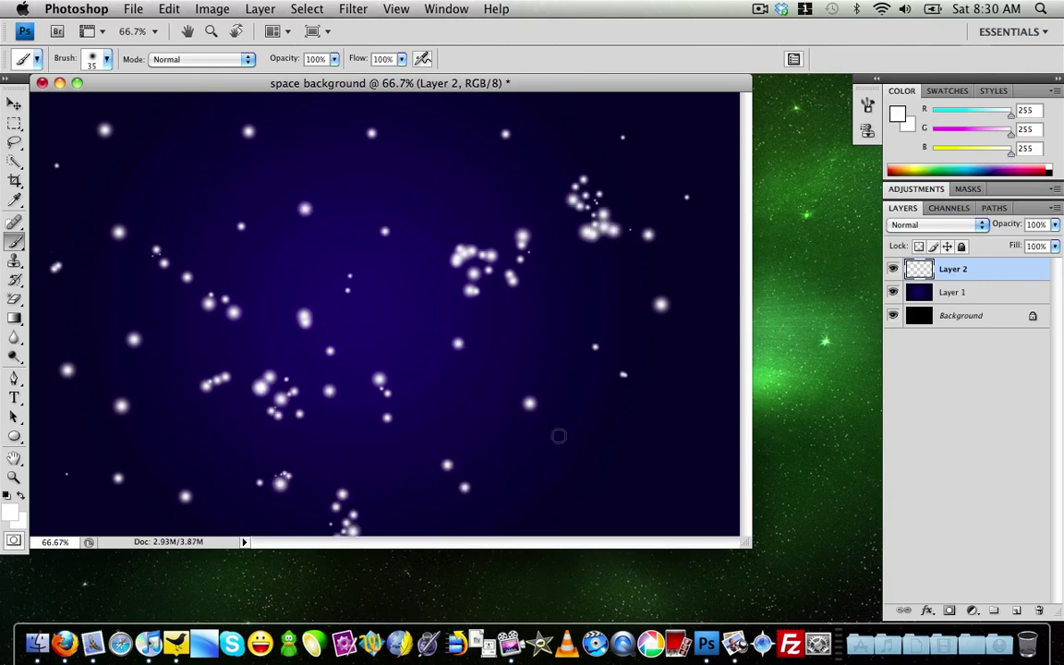
pyautogui.moveTo(637, 445); pyautogui.dragTo(615, 499)
pyautogui.click(561, 504)
pyautogui.click(529, 504)
pyautogui.click(671, 494)
pyautogui.click(690, 499)
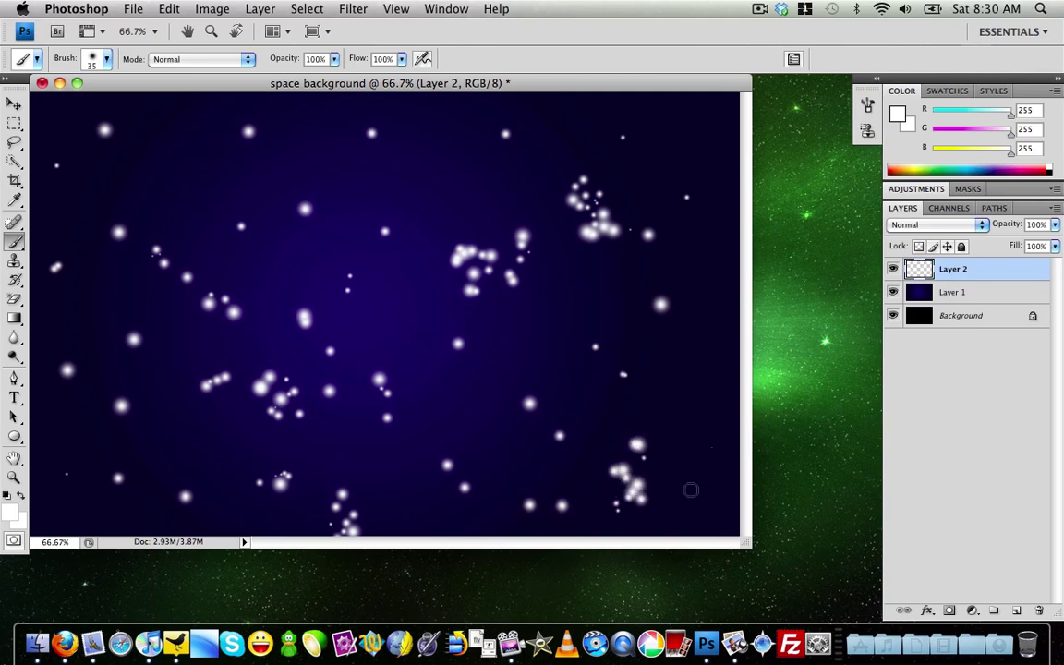
pyautogui.click(726, 499)
pyautogui.click(673, 373)
pyautogui.click(689, 307)
pyautogui.click(663, 304)
pyautogui.moveTo(677, 182); pyautogui.dragTo(682, 199)
pyautogui.click(704, 196)
pyautogui.click(726, 178)
pyautogui.click(667, 138)
pyautogui.click(551, 122)
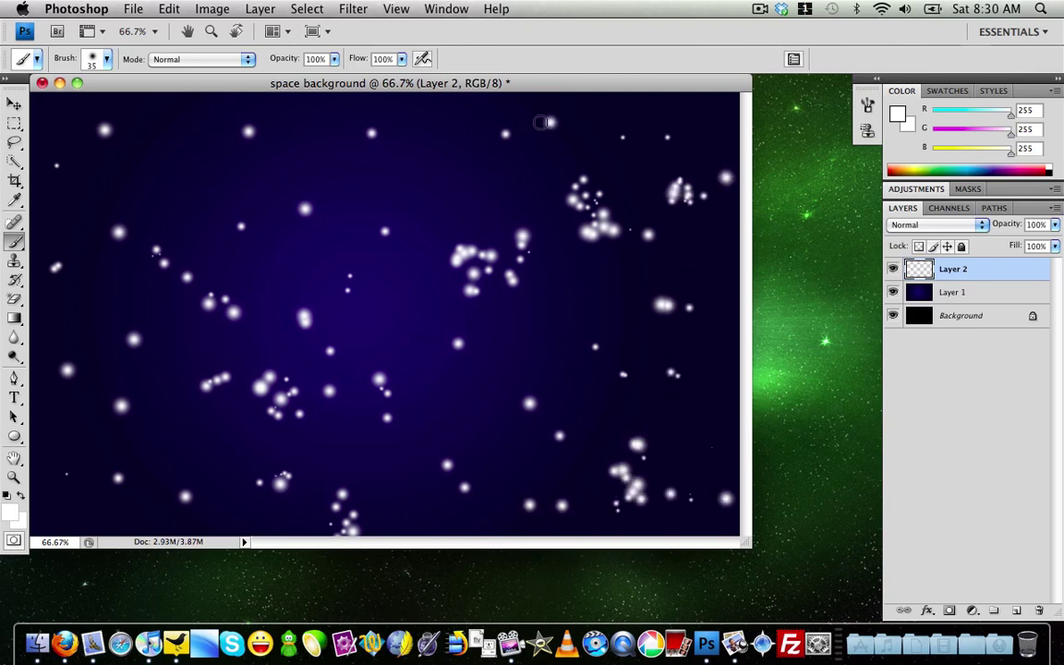
pyautogui.click(413, 119)
pyautogui.click(451, 180)
pyautogui.click(395, 314)
pyautogui.click(363, 399)
pyautogui.click(402, 373)
pyautogui.click(478, 426)
pyautogui.click(519, 326)
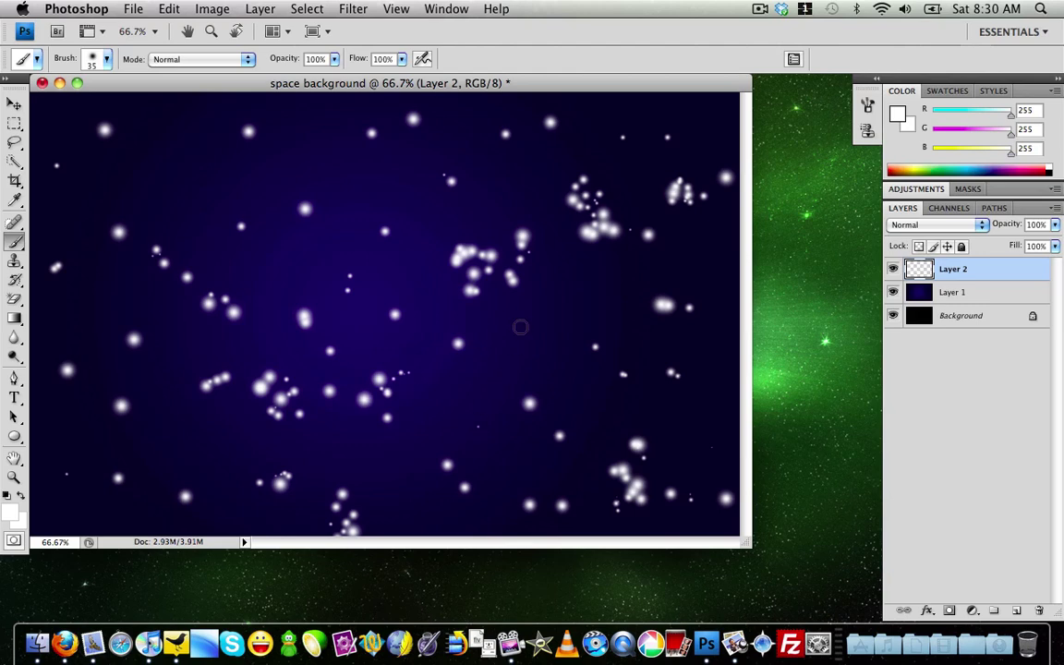
pyautogui.click(503, 305)
pyautogui.click(564, 316)
pyautogui.click(459, 432)
# Fill in star clusters at the upper left, left, lower left and upper middle
pyautogui.click(135, 171)
pyautogui.click(149, 175)
pyautogui.click(184, 132)
pyautogui.click(204, 132)
pyautogui.moveTo(176, 153); pyautogui.dragTo(190, 150)
pyautogui.click(181, 178)
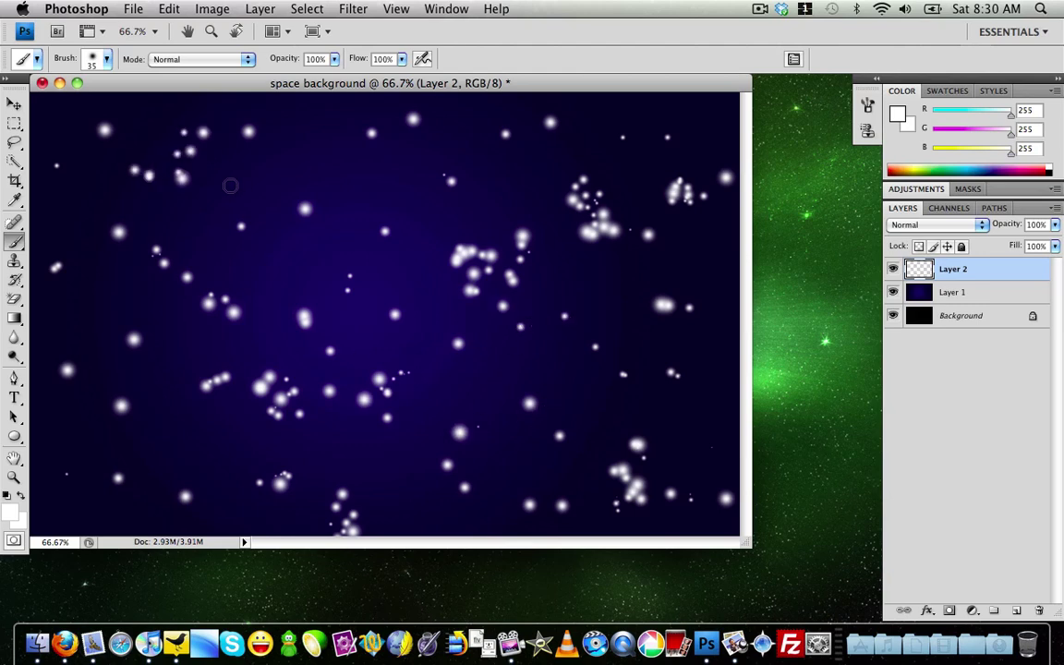
pyautogui.click(238, 182)
pyautogui.click(80, 320)
pyautogui.click(101, 301)
pyautogui.click(222, 448)
pyautogui.click(176, 440)
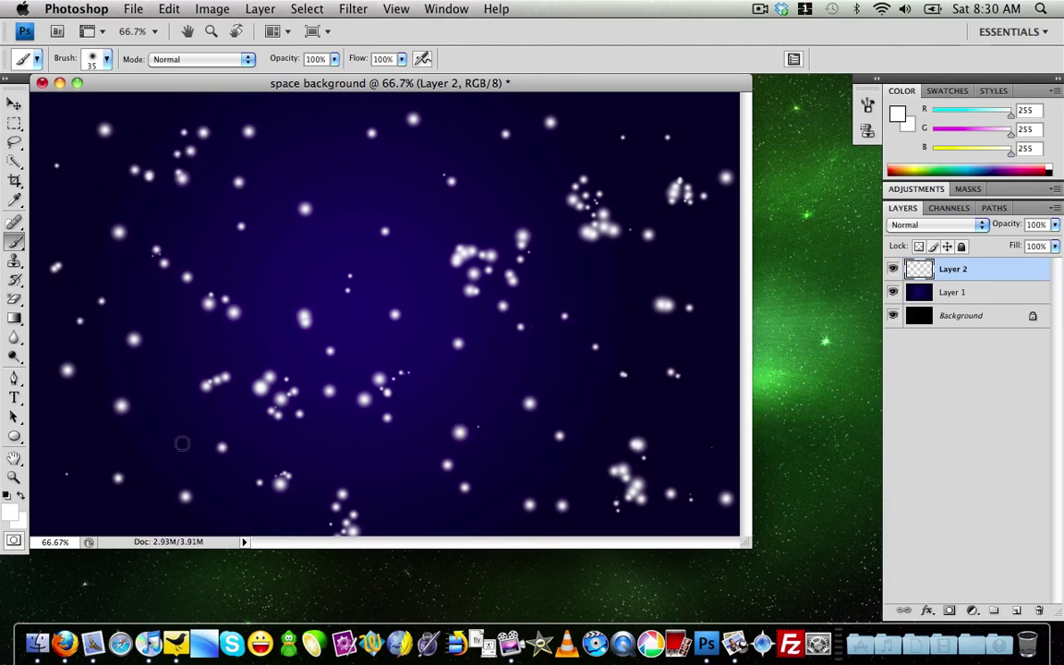
pyautogui.click(245, 434)
pyautogui.click(279, 205)
pyautogui.click(304, 209)
pyautogui.click(304, 196)
pyautogui.click(335, 186)
pyautogui.click(327, 141)
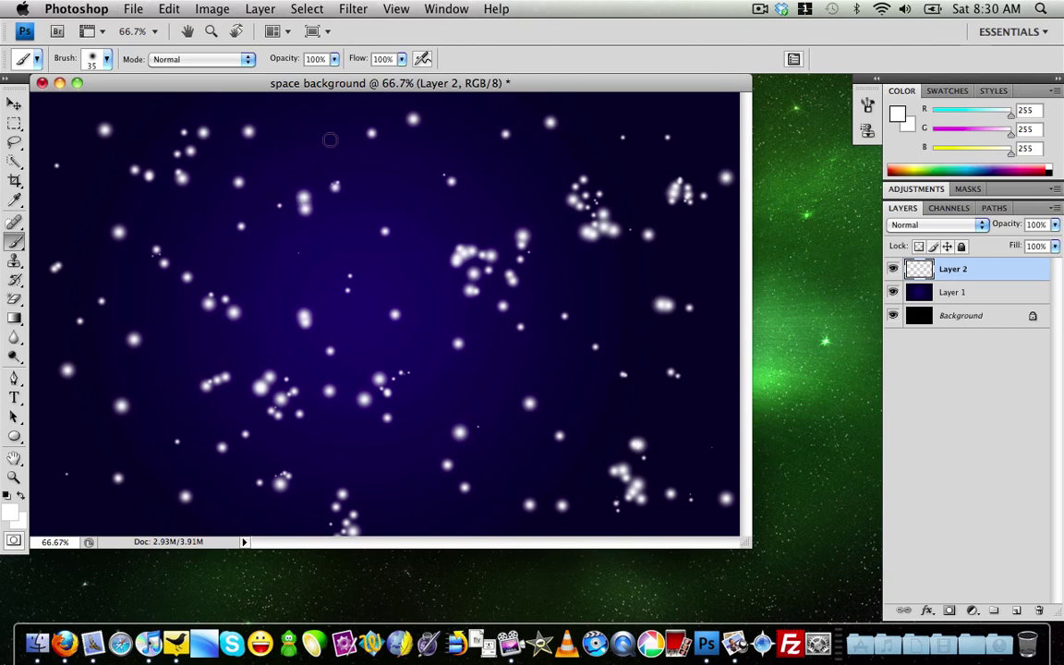
pyautogui.click(488, 193)
# Add a new Layer 3 and fill it with black
pyautogui.click(1017, 612)
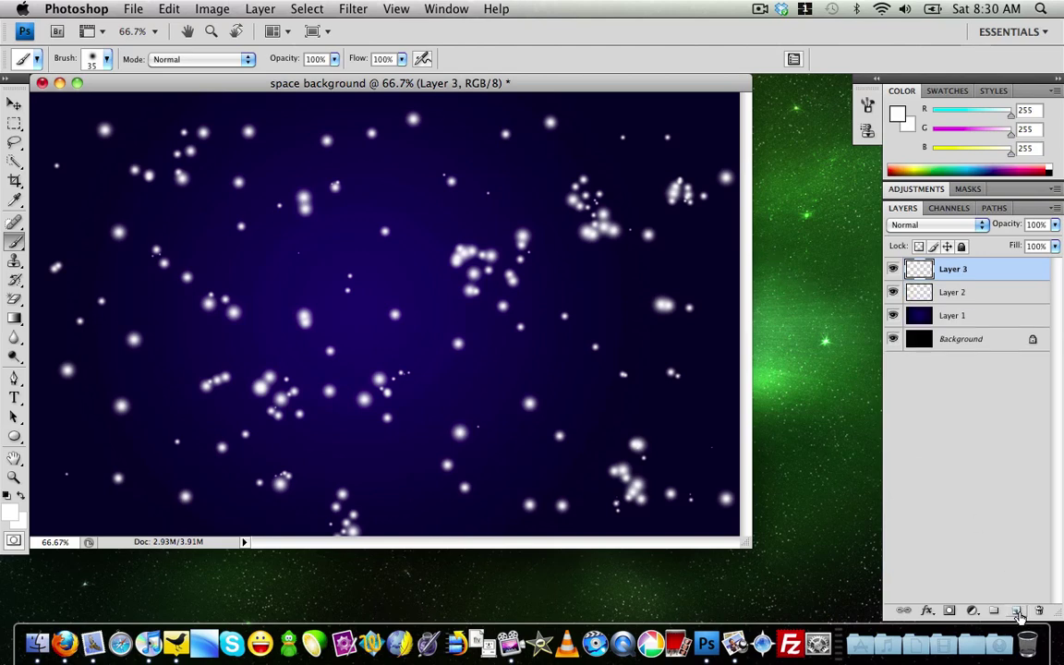
pyautogui.click(168, 9)
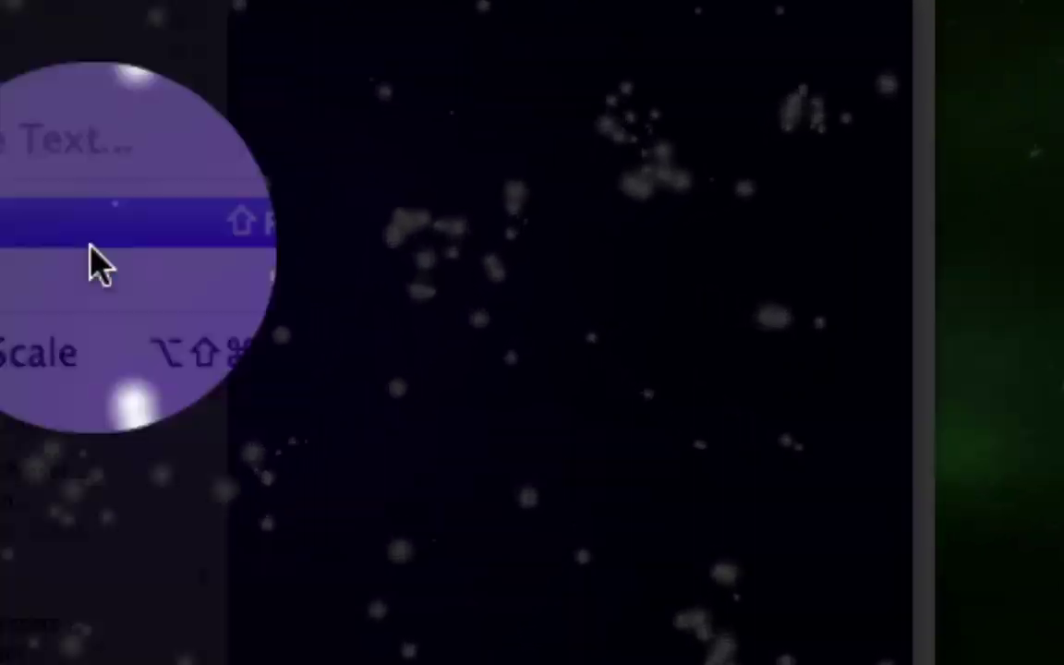
pyautogui.click(92, 242)
pyautogui.click(742, 111)
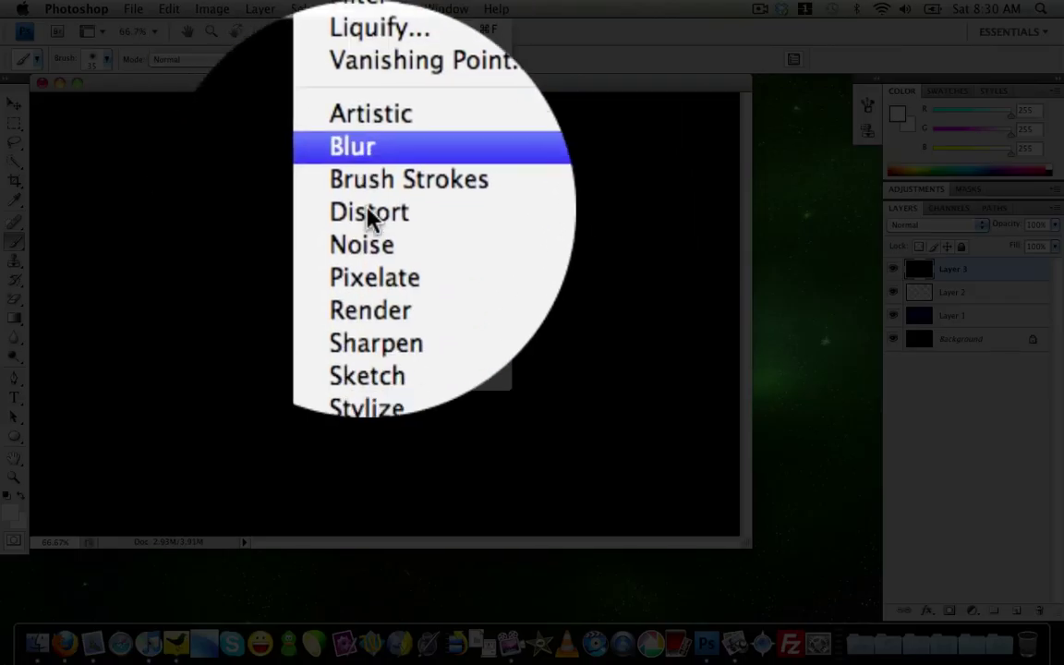
# Render a 105mm Prime lens flare at 100% brightness and set Layer 3 to Screen blending
pyautogui.moveTo(369, 232)
pyautogui.click(531, 285)
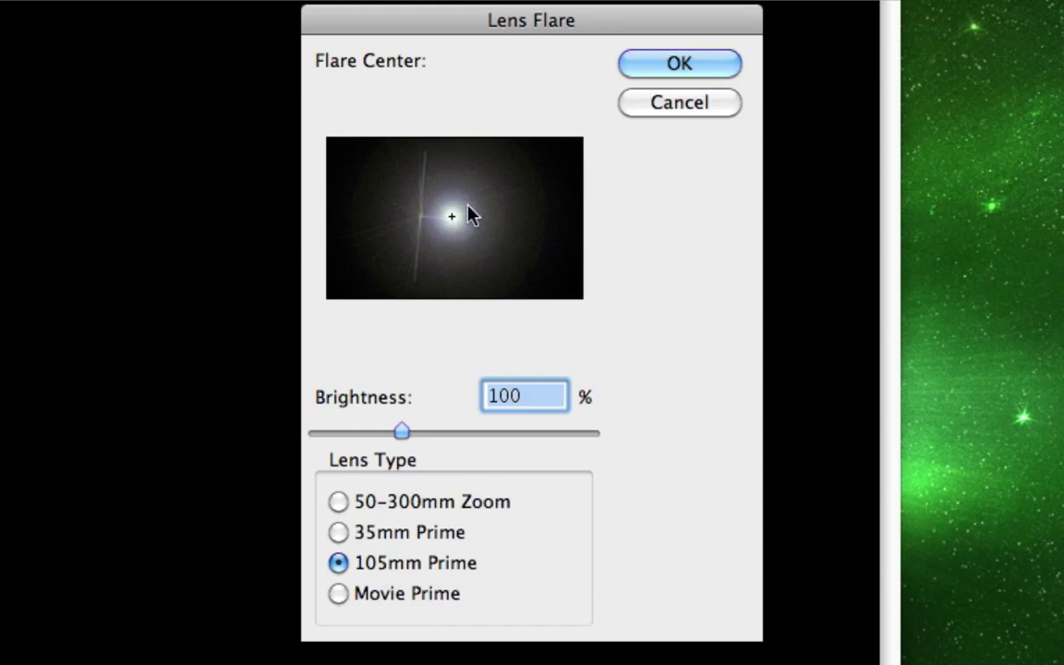
pyautogui.click(630, 64)
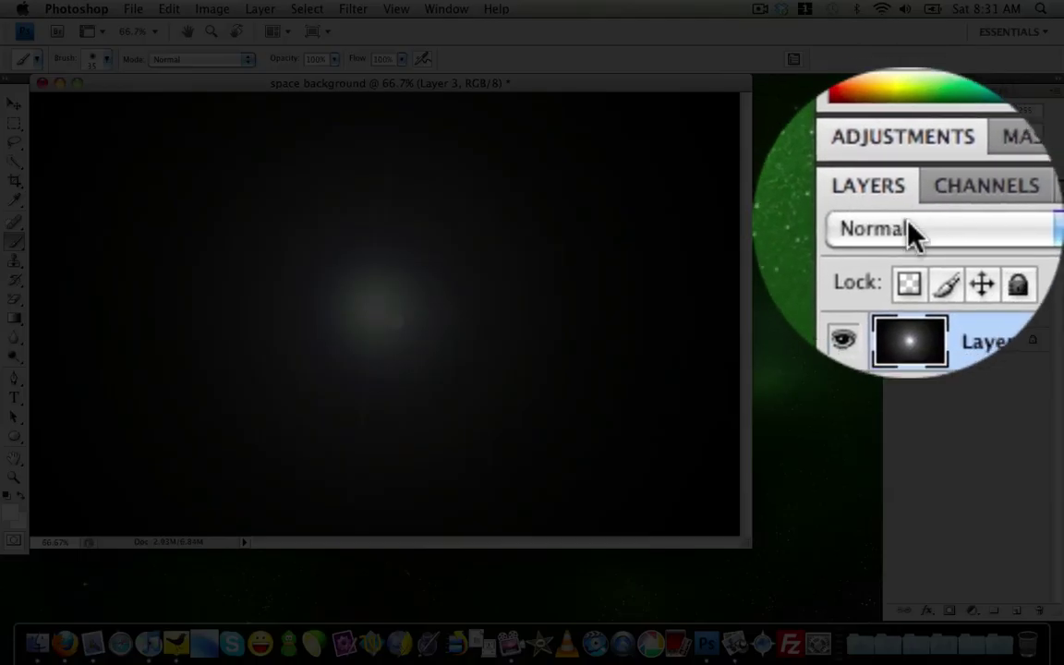
pyautogui.click(910, 229)
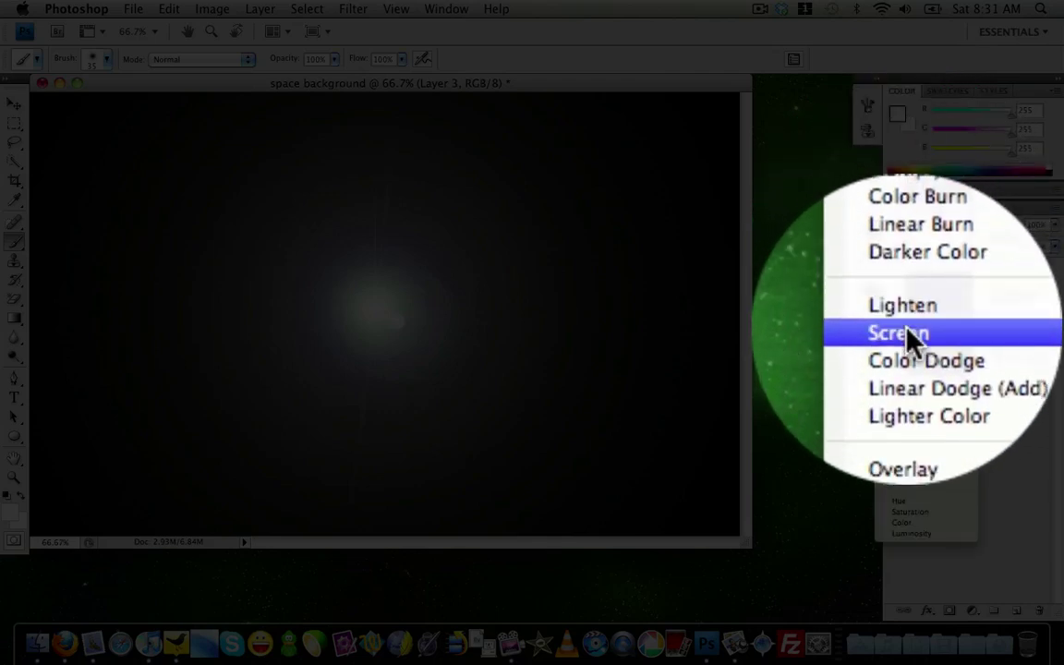
pyautogui.click(908, 334)
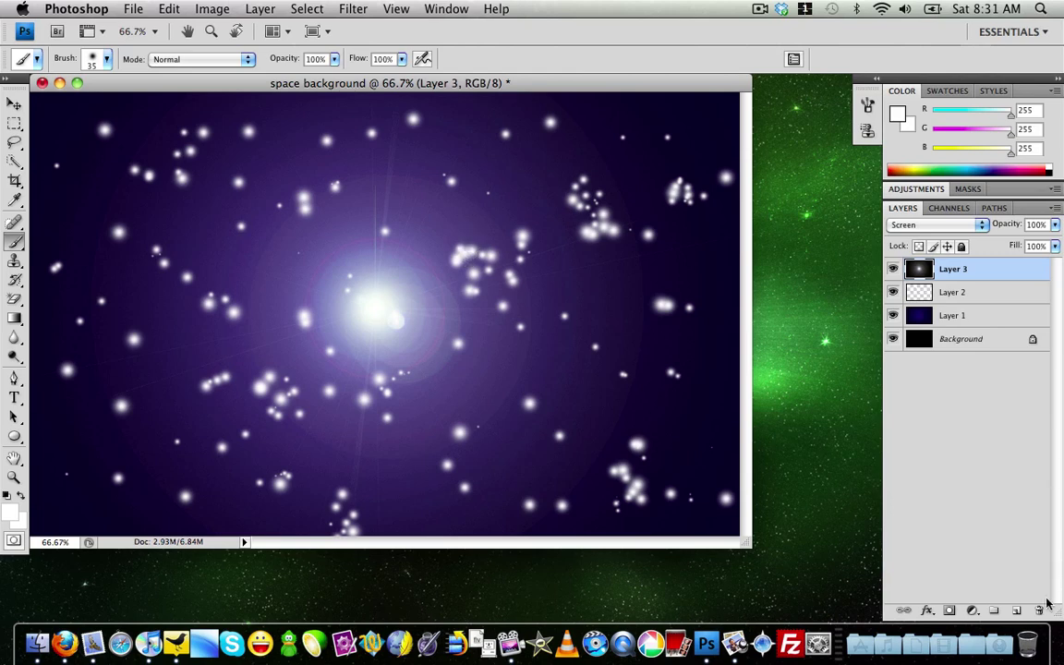
# Add a new Layer 4 and set the foreground colour to near-black
pyautogui.click(1016, 611)
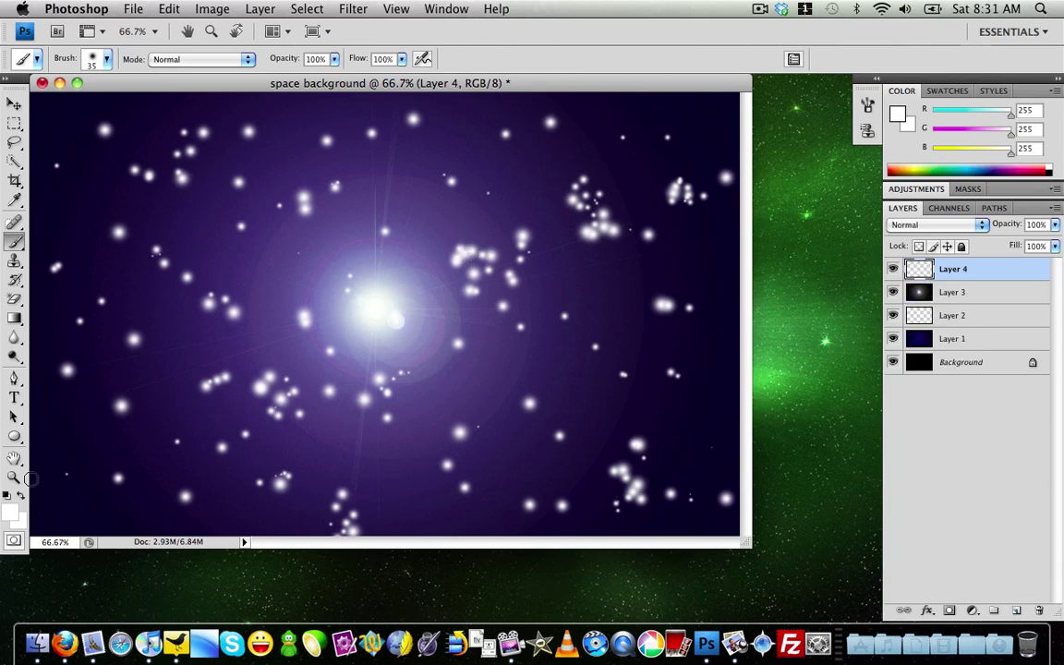
pyautogui.click(11, 511)
pyautogui.moveTo(276, 294); pyautogui.dragTo(367, 374)
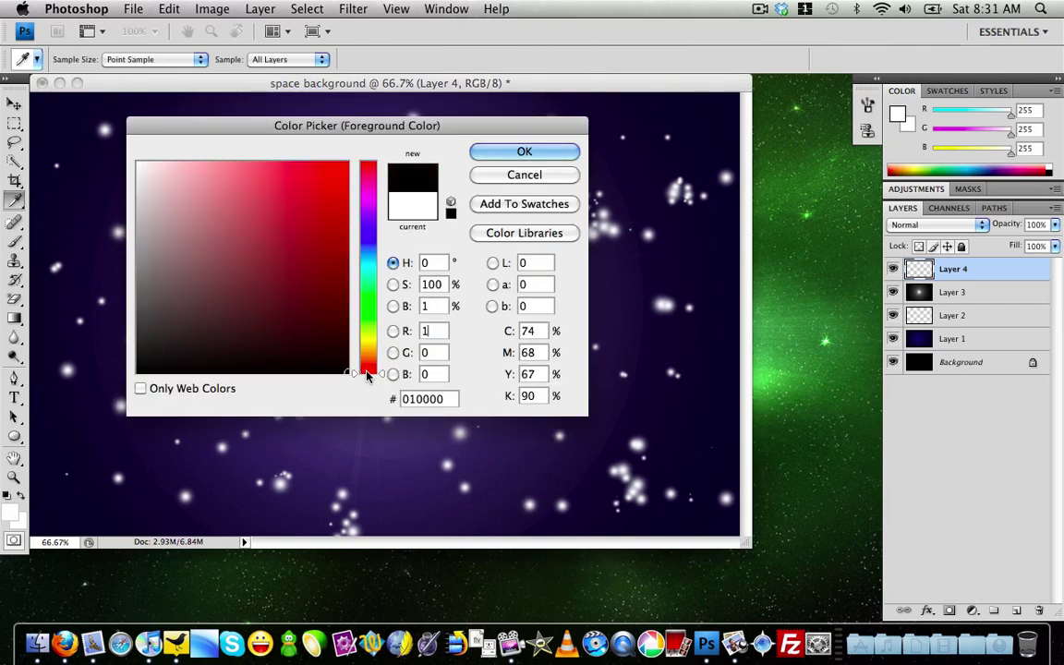
pyautogui.click(519, 151)
pyautogui.press('b')
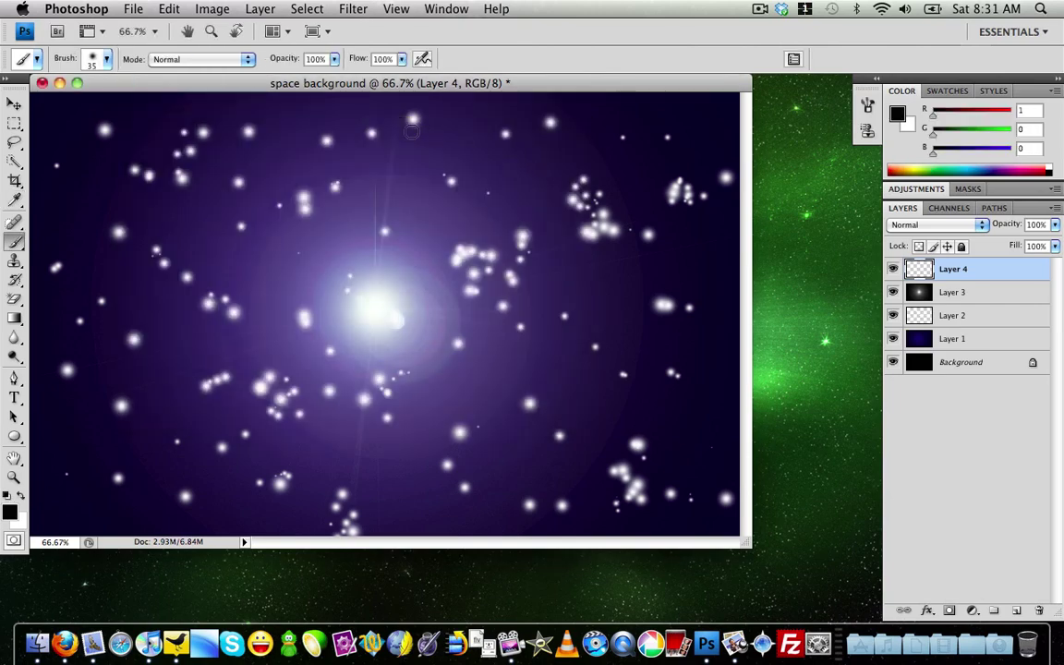
# Render Clouds on Layer 4 and set its blend mode to Overlay
pyautogui.click(352, 8)
pyautogui.moveTo(404, 236)
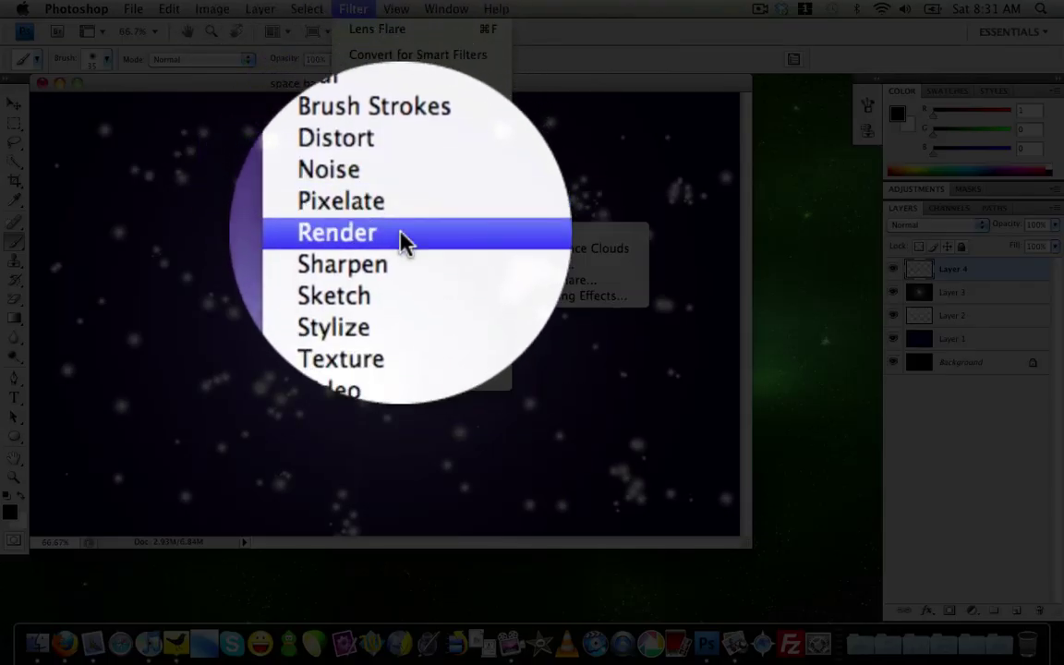
pyautogui.click(545, 234)
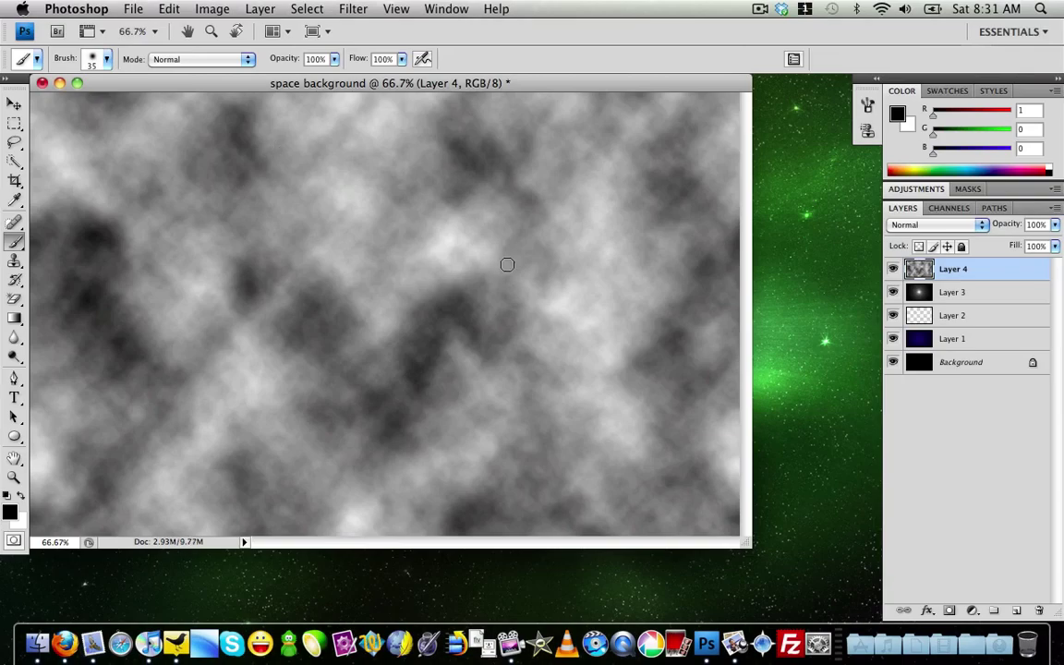
pyautogui.click(929, 225)
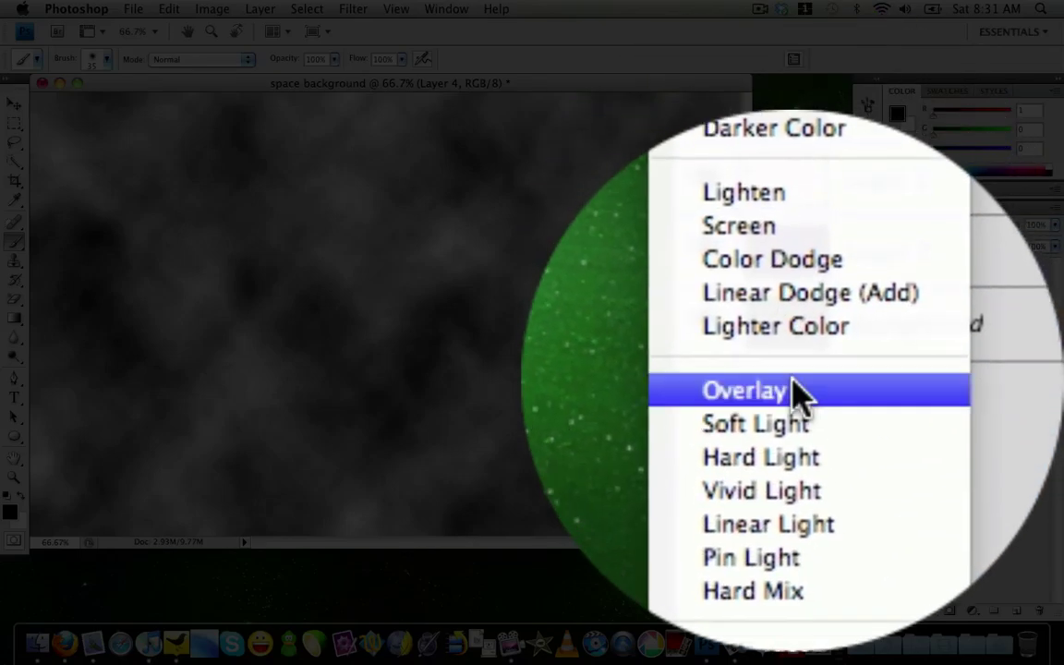
pyautogui.click(794, 397)
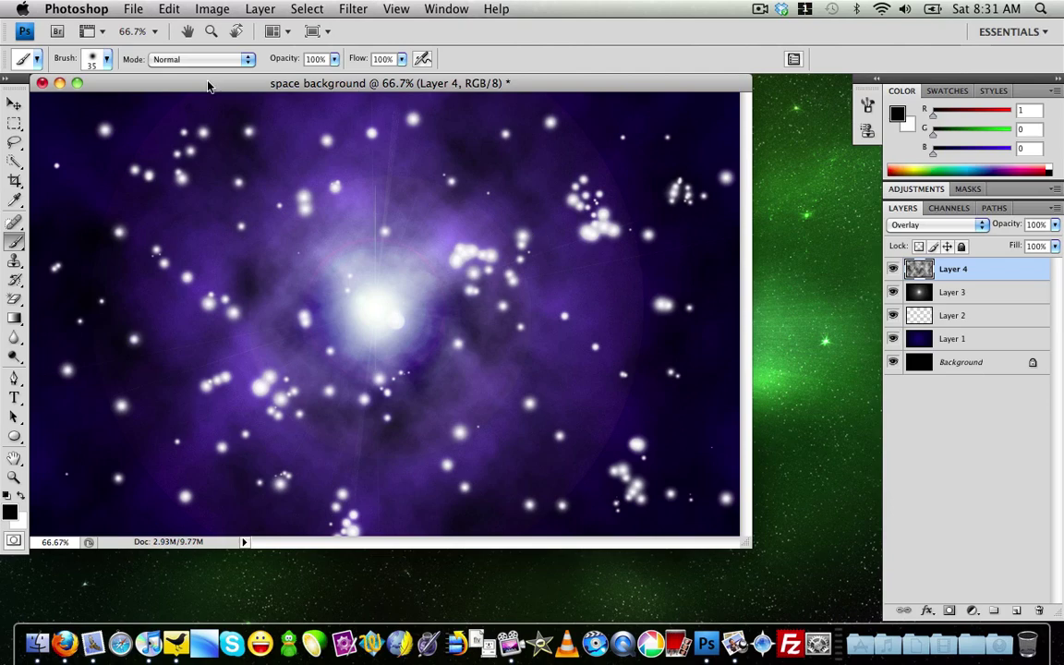
# Save the wallpaper as a JPEG on the Desktop at maximum quality 12
pyautogui.click(131, 8)
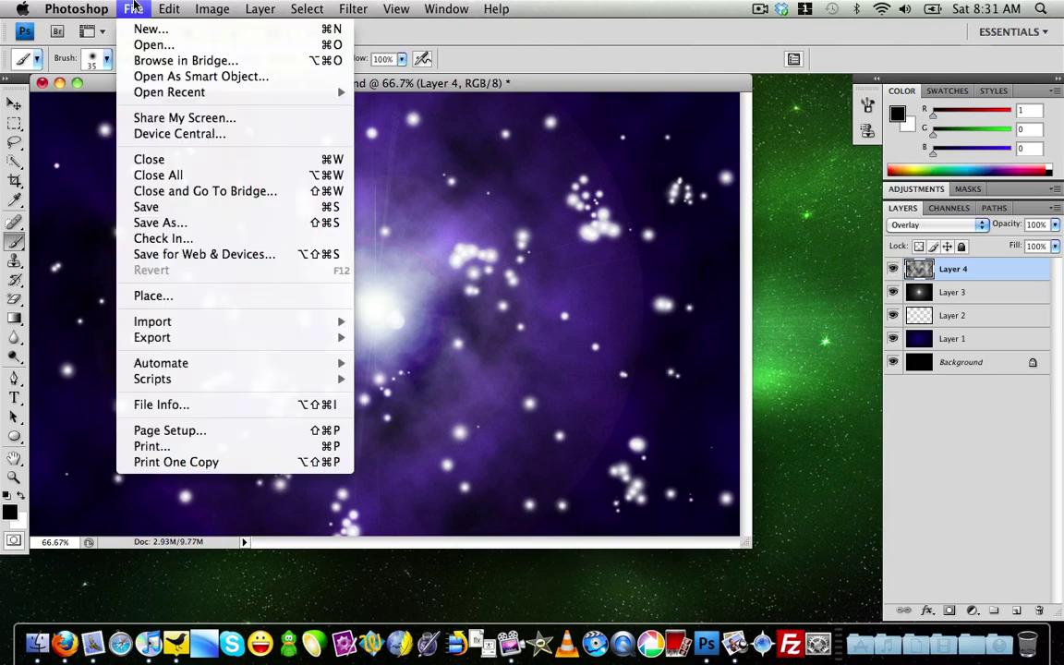
pyautogui.click(162, 223)
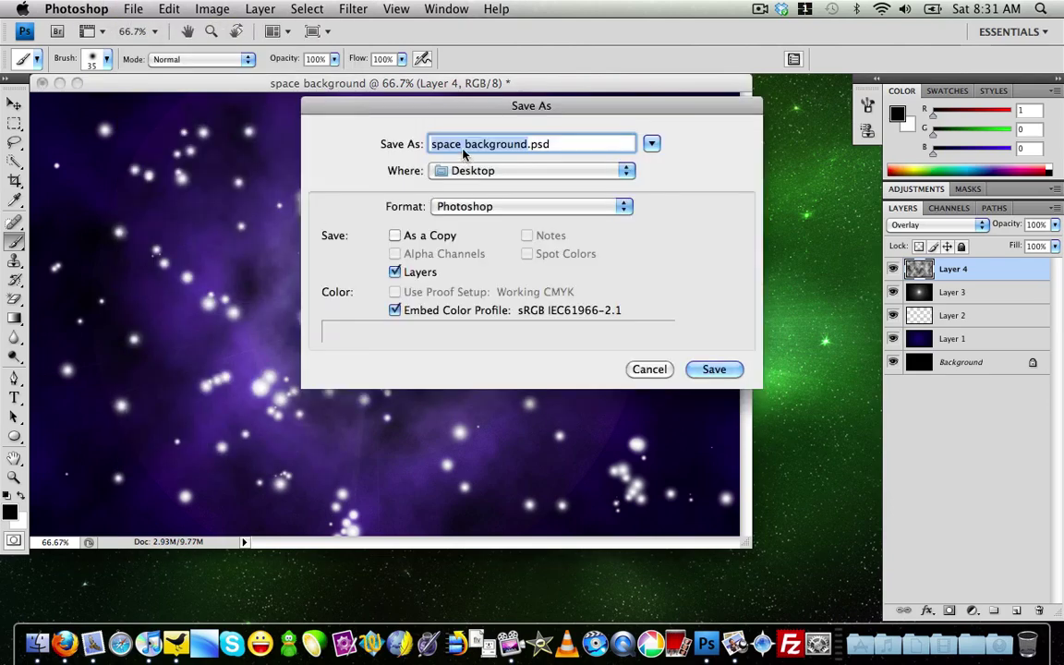
pyautogui.click(443, 206)
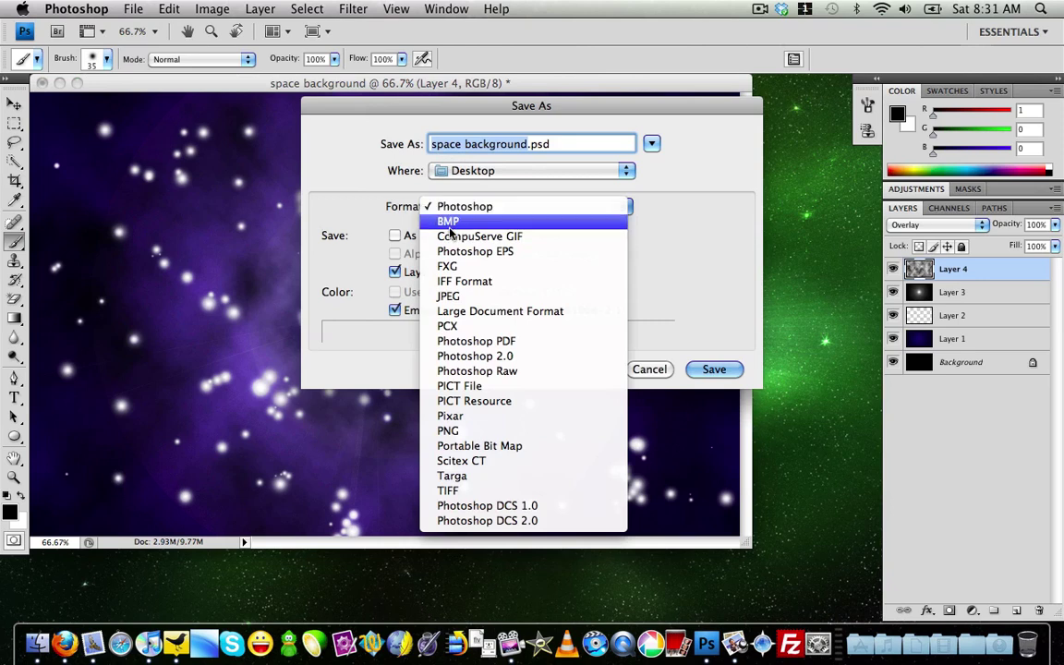
pyautogui.click(453, 296)
pyautogui.click(704, 373)
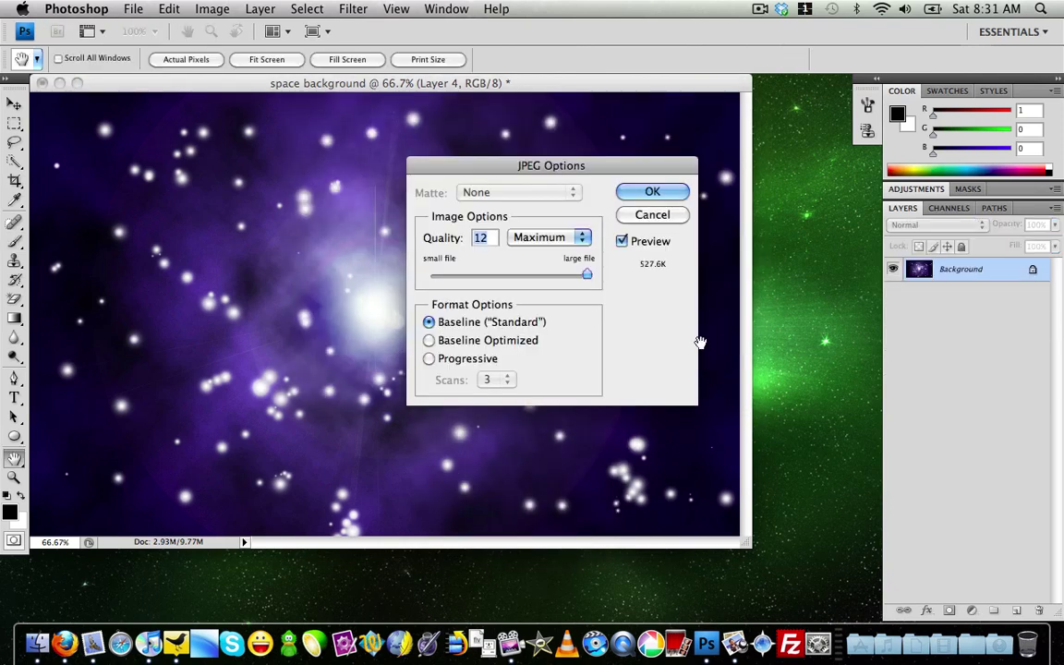
pyautogui.click(649, 189)
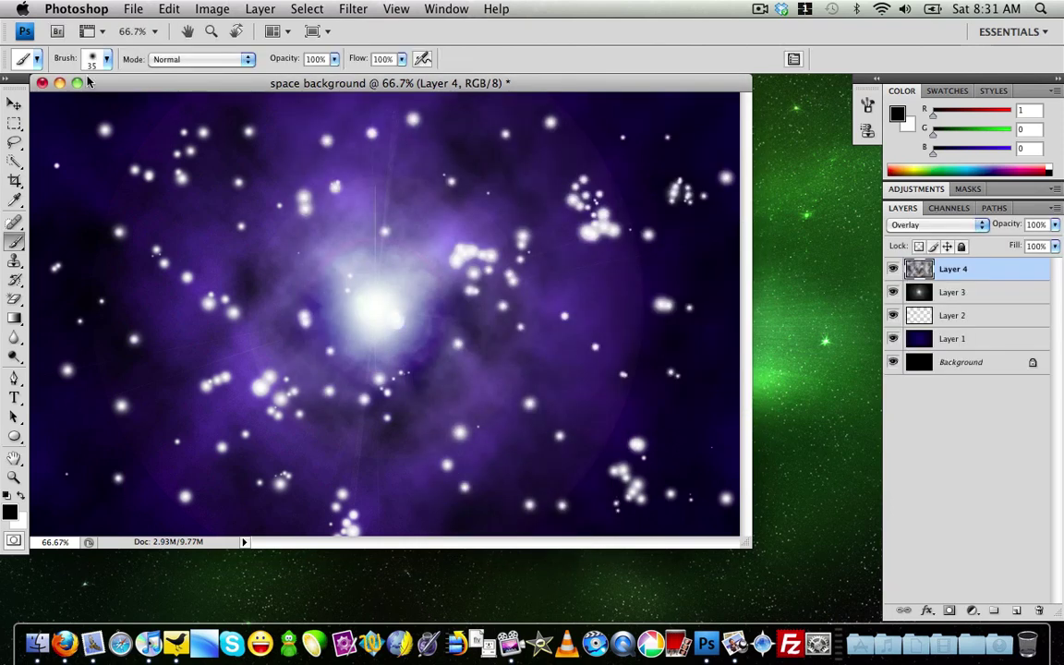
# Close the layered document without saving and open space background.jpg from the desktop
pyautogui.click(43, 83)
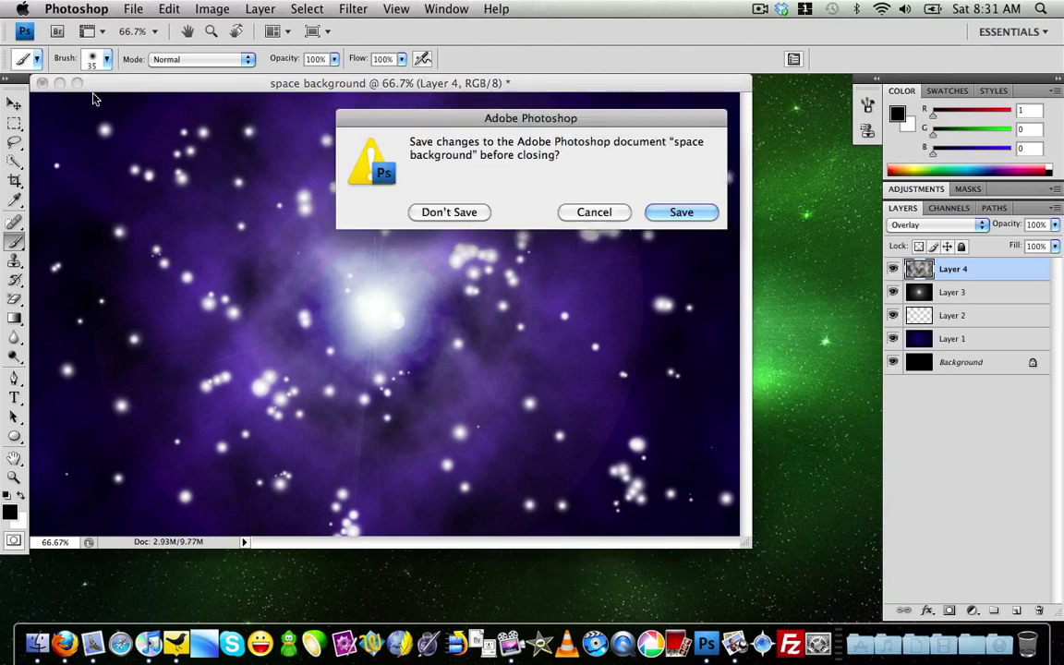
pyautogui.click(426, 211)
pyautogui.click(509, 252)
pyautogui.doubleClick(975, 315)
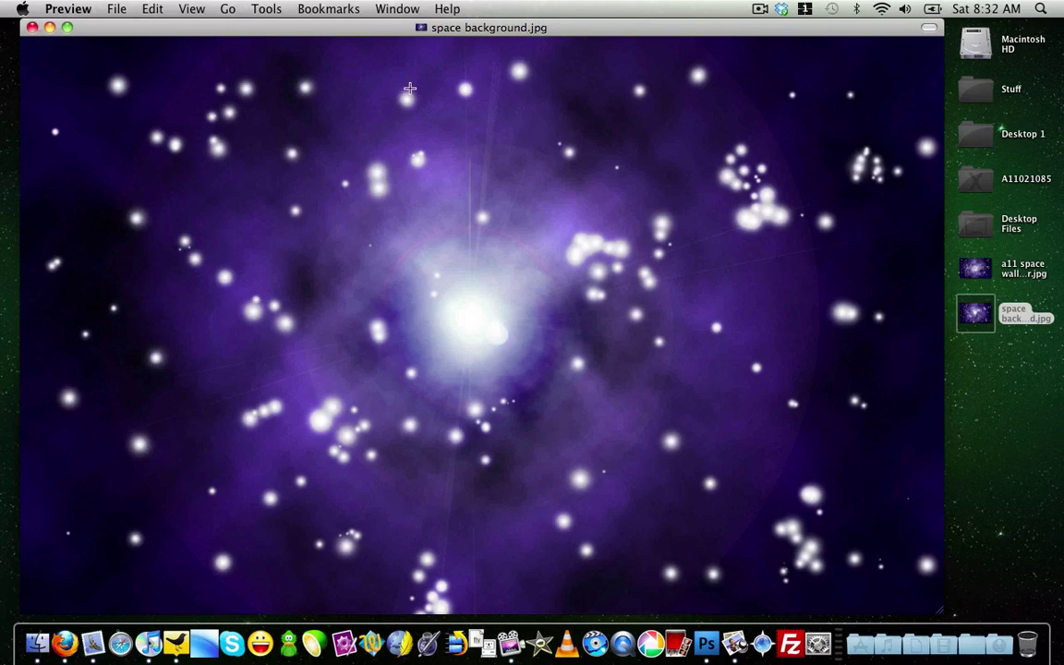
# Bring up the YouTube tutorial window in Firefox via Exposé and close it
pyautogui.press('F9')
pyautogui.click(532, 517)
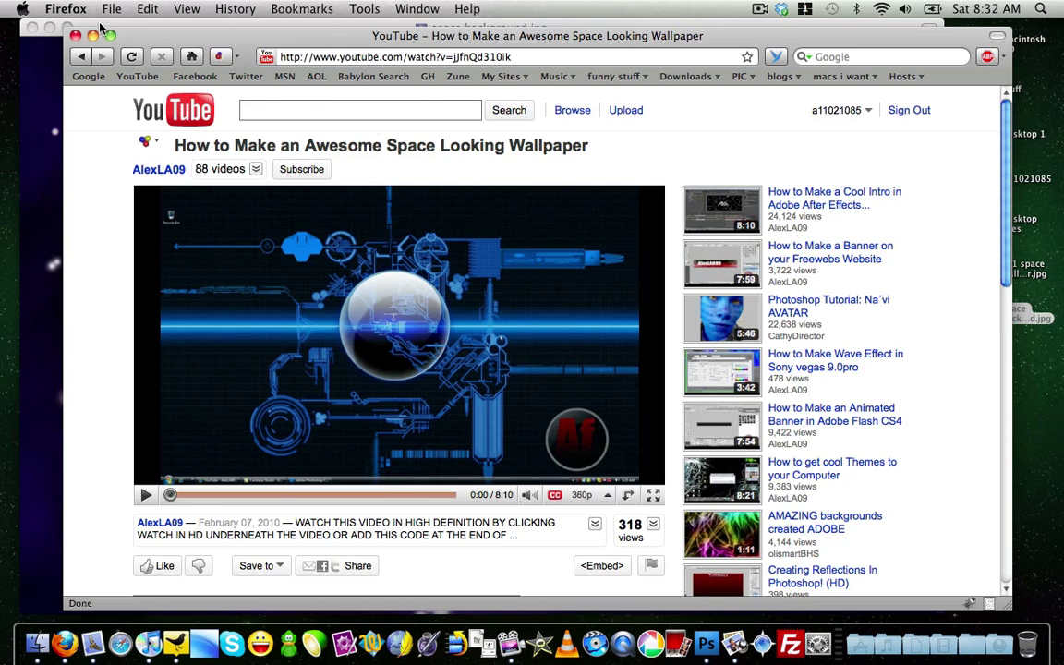
pyautogui.click(75, 35)
# Minimize the Preview image window and return to a clean Finder desktop
pyautogui.click(47, 25)
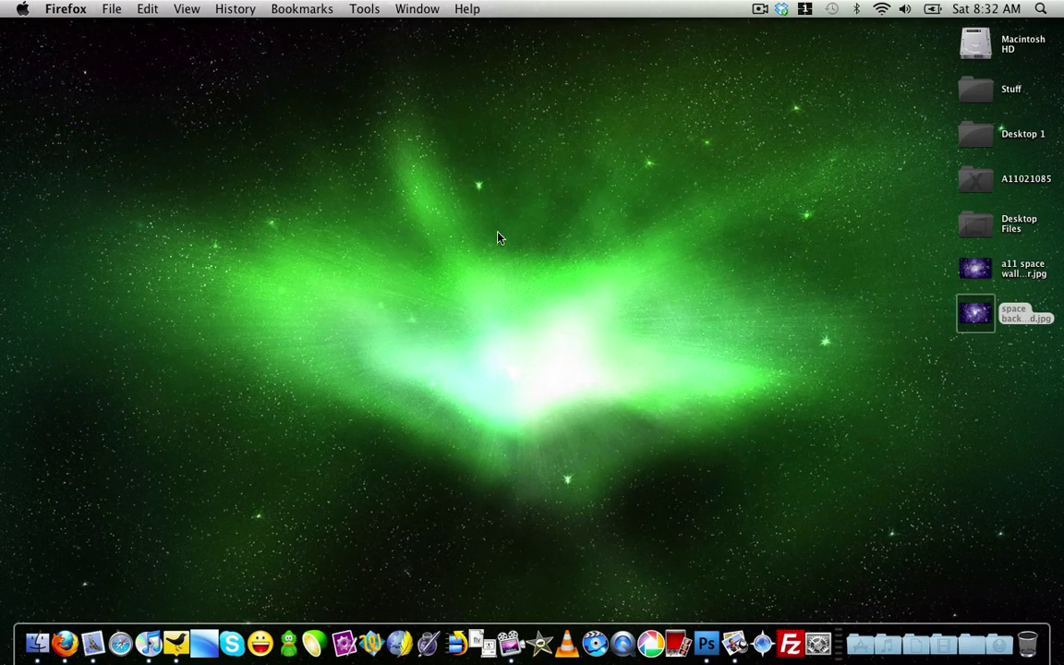
pyautogui.click(532, 274)
pyautogui.click(533, 276)
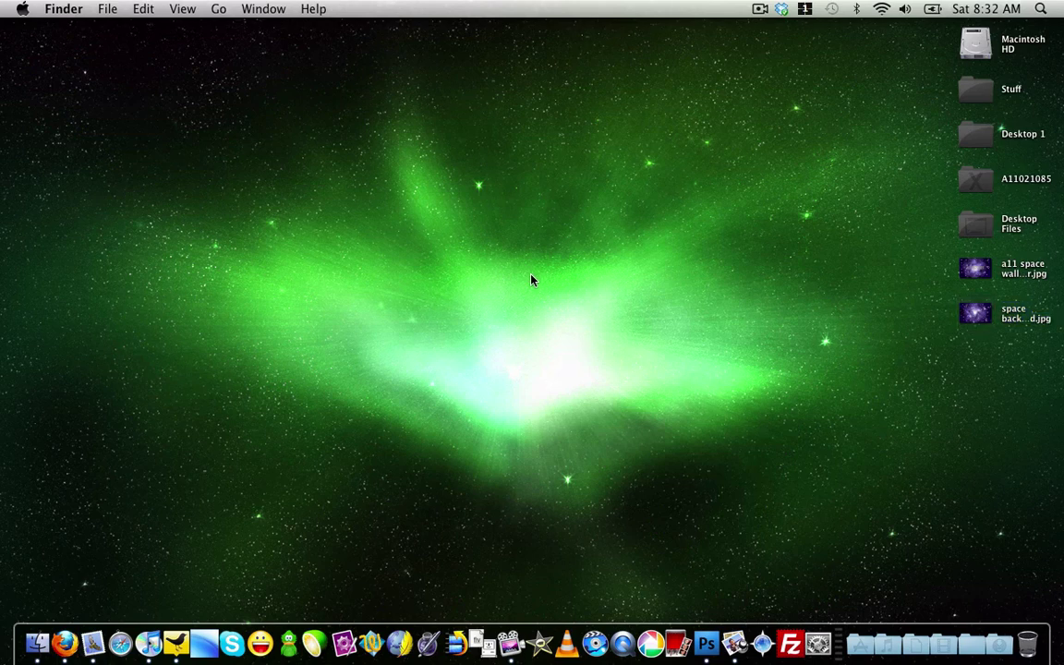